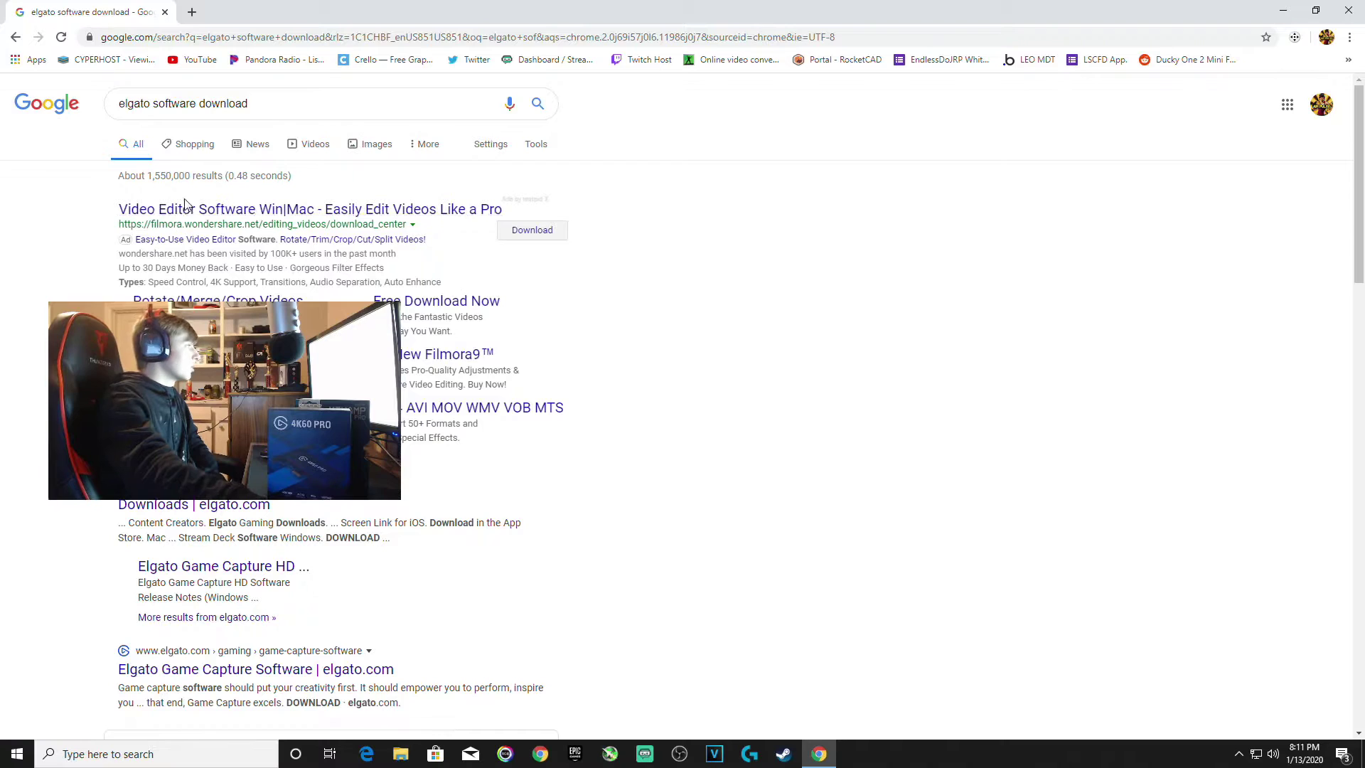
Open the Elgato Downloads page and scroll through the Windows capture software.
click(254, 505)
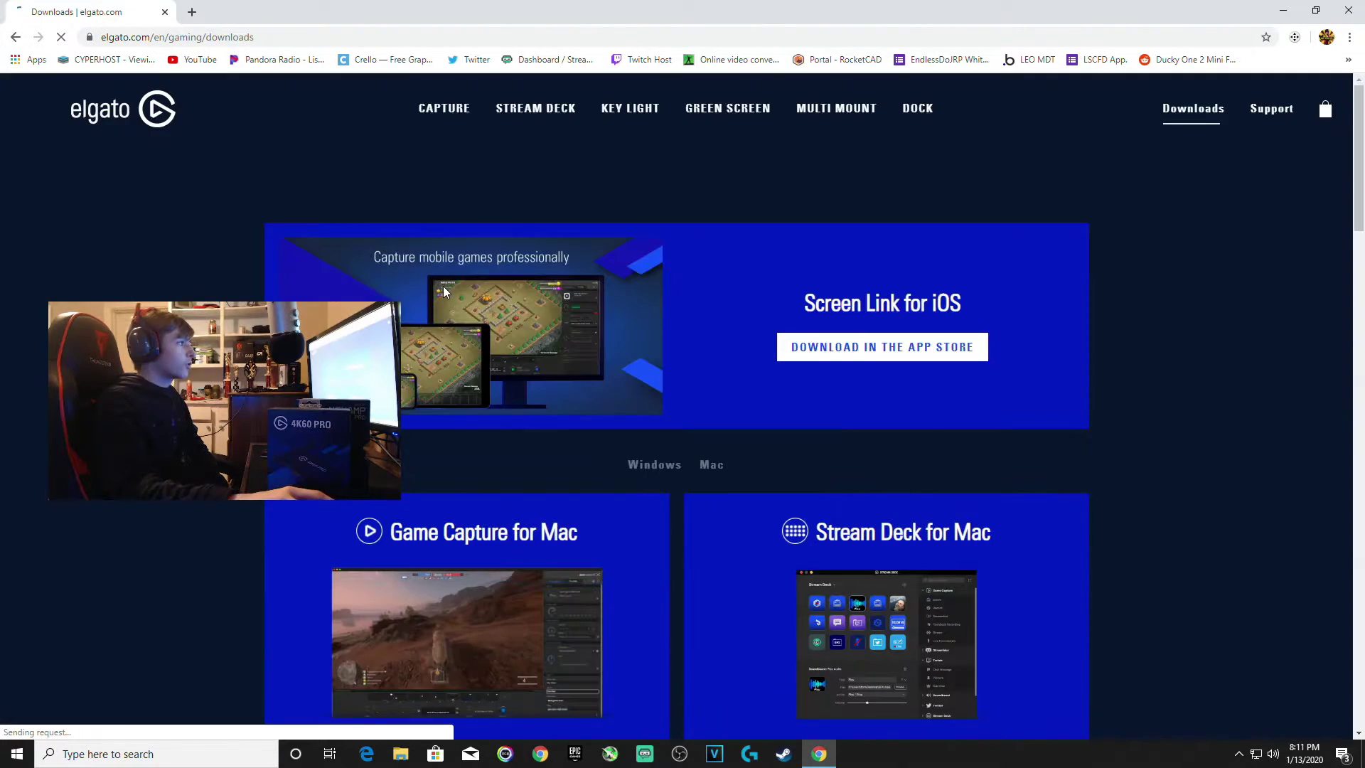
scroll(493, 473, down, 10)
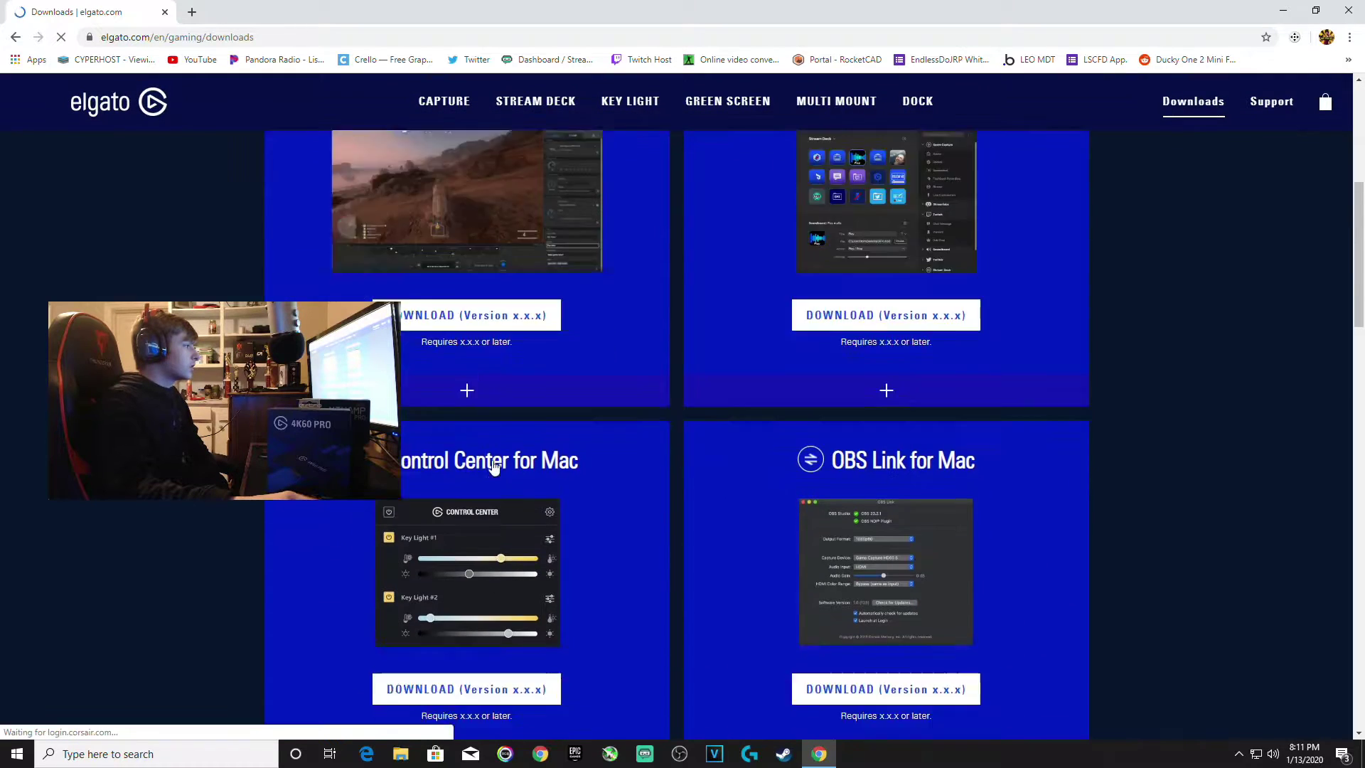
scroll(494, 462, down, 4)
scroll(695, 423, up, 6)
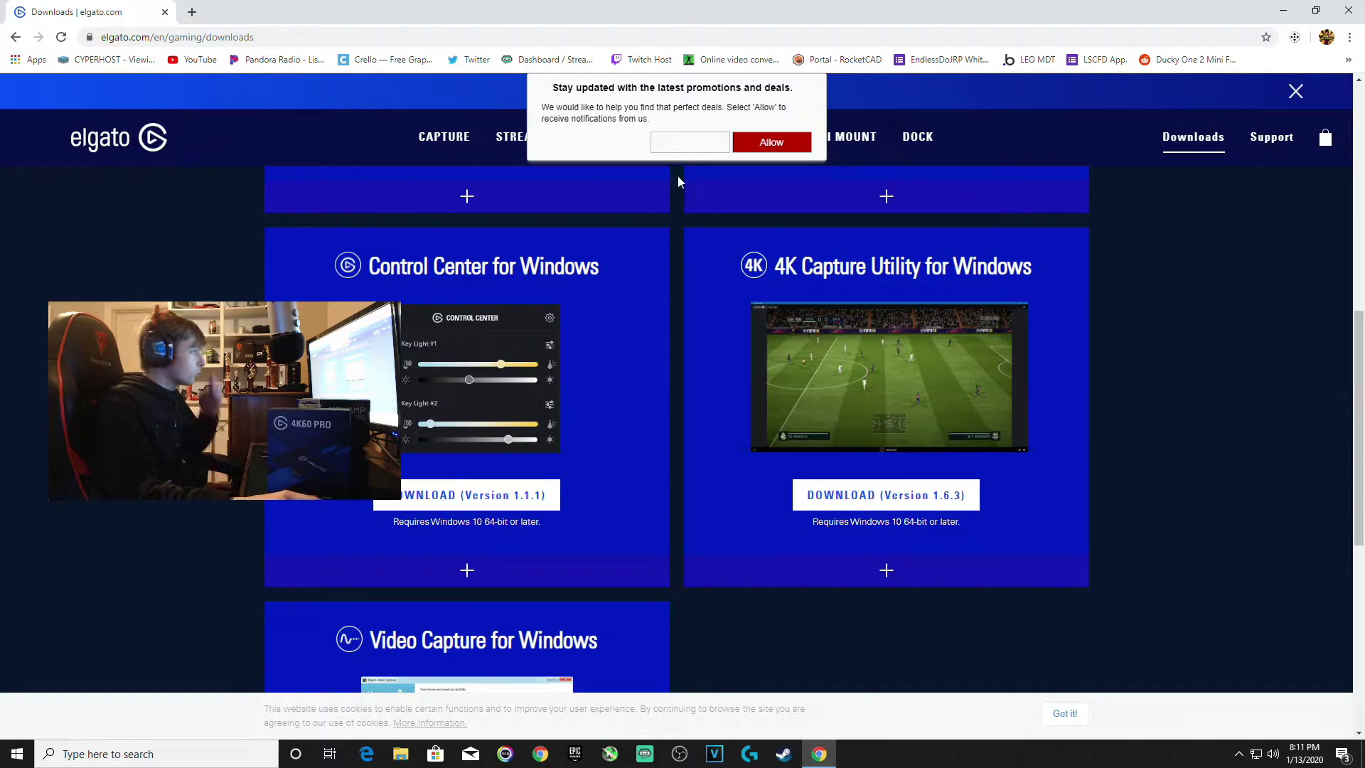
Dismiss the notification prompt, review the Windows downloads including Game Capture 3.7, then minimize Chrome.
click(689, 149)
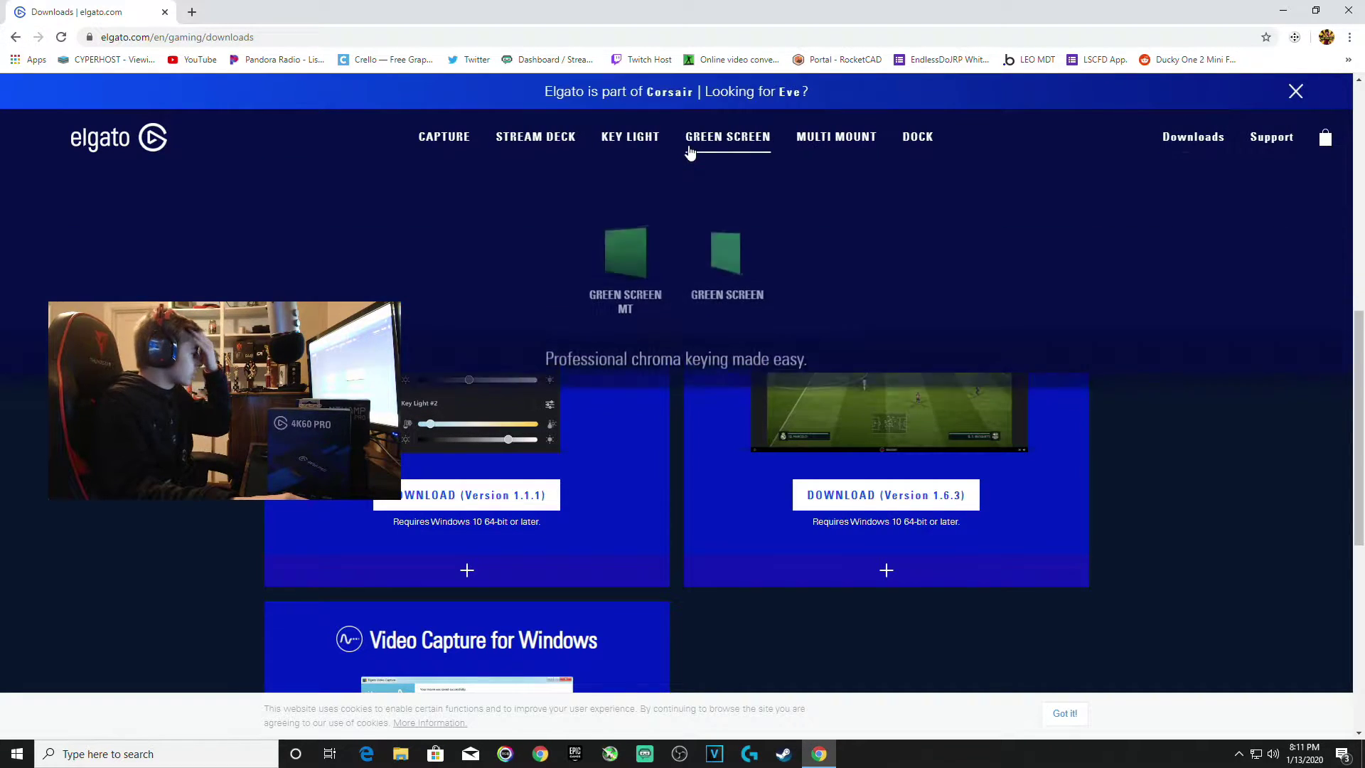
scroll(570, 426, up, 1)
scroll(567, 437, down, 5)
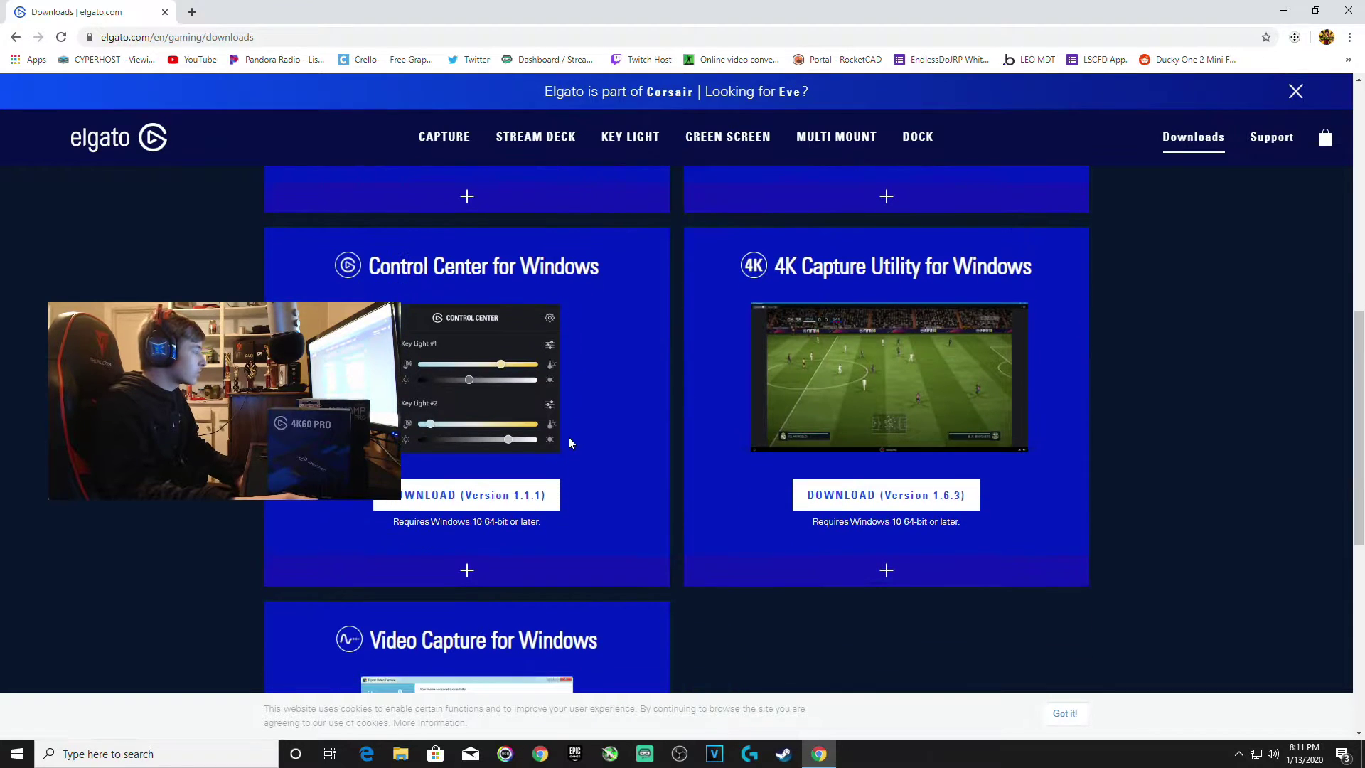
scroll(566, 452, down, 1)
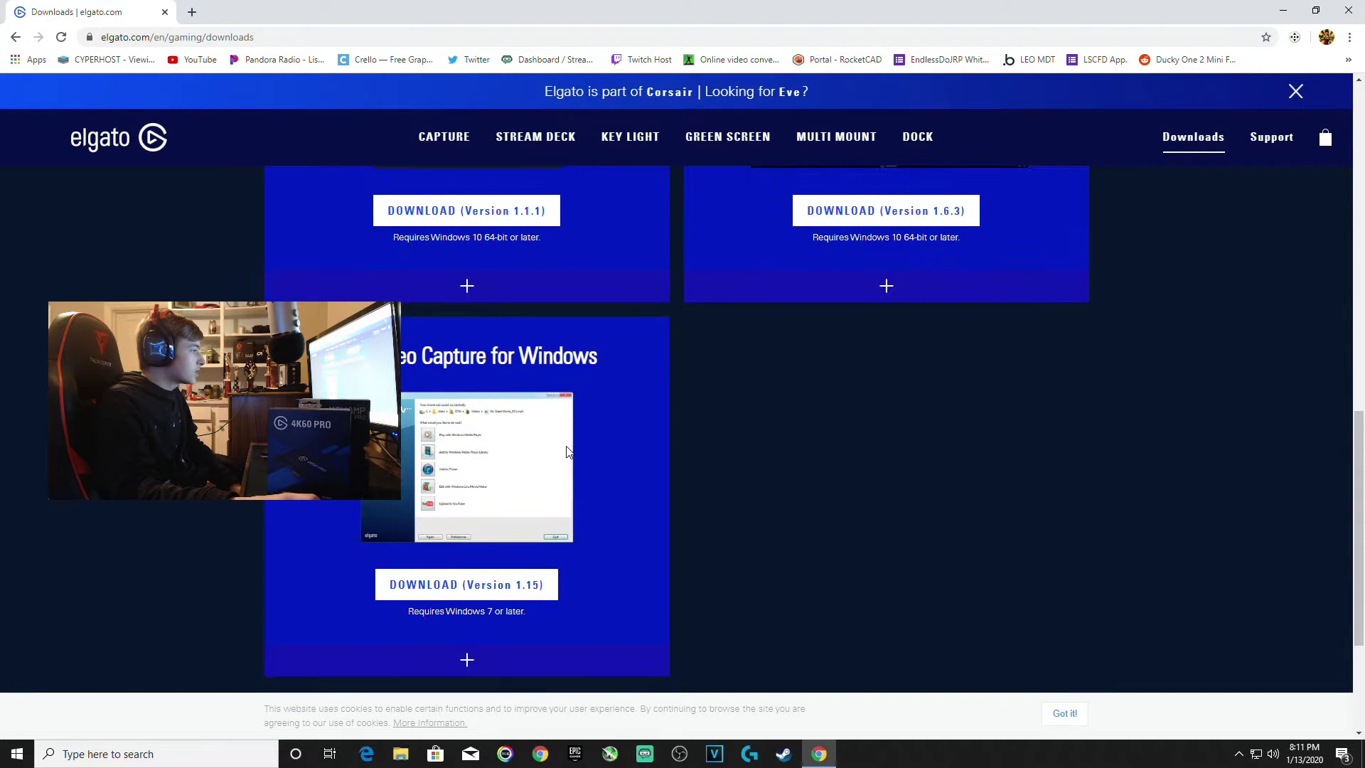
scroll(533, 409, up, 8)
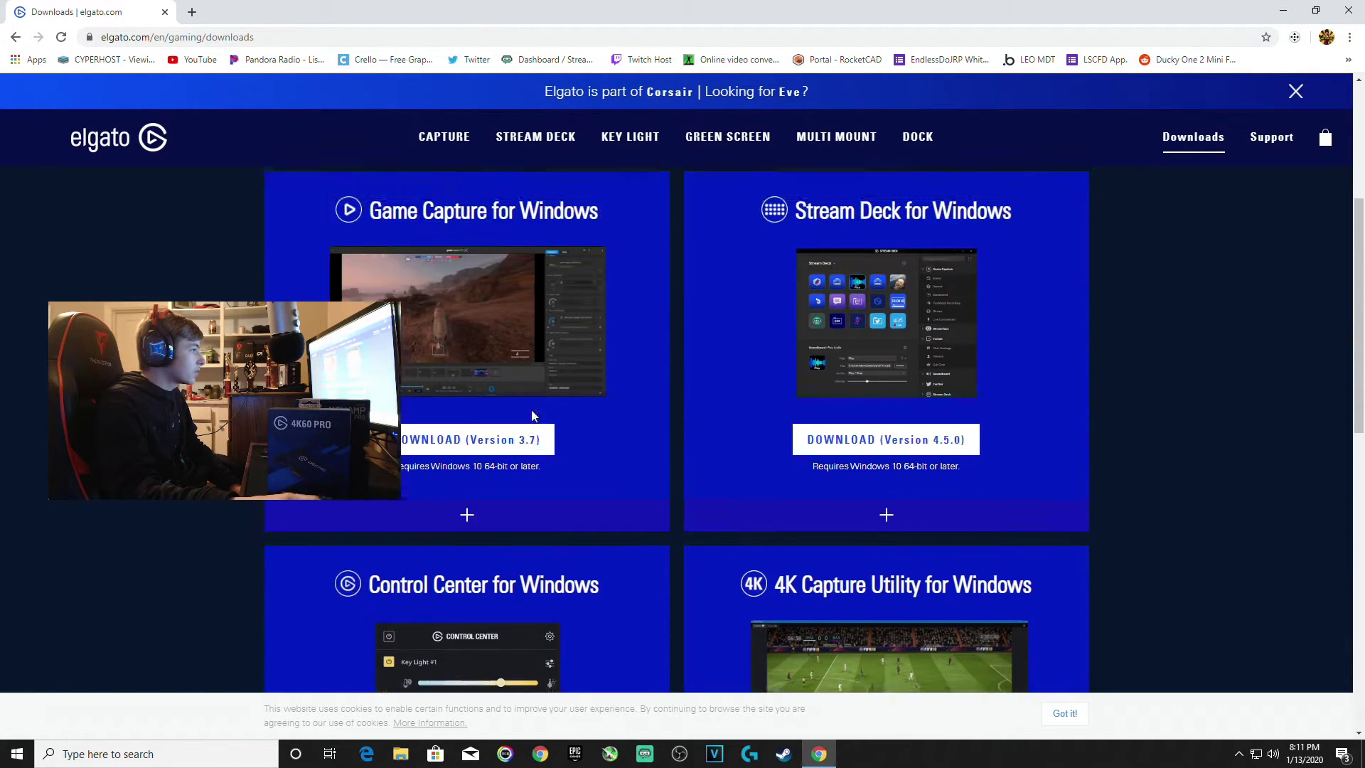
scroll(533, 412, down, 2)
scroll(517, 485, down, 5)
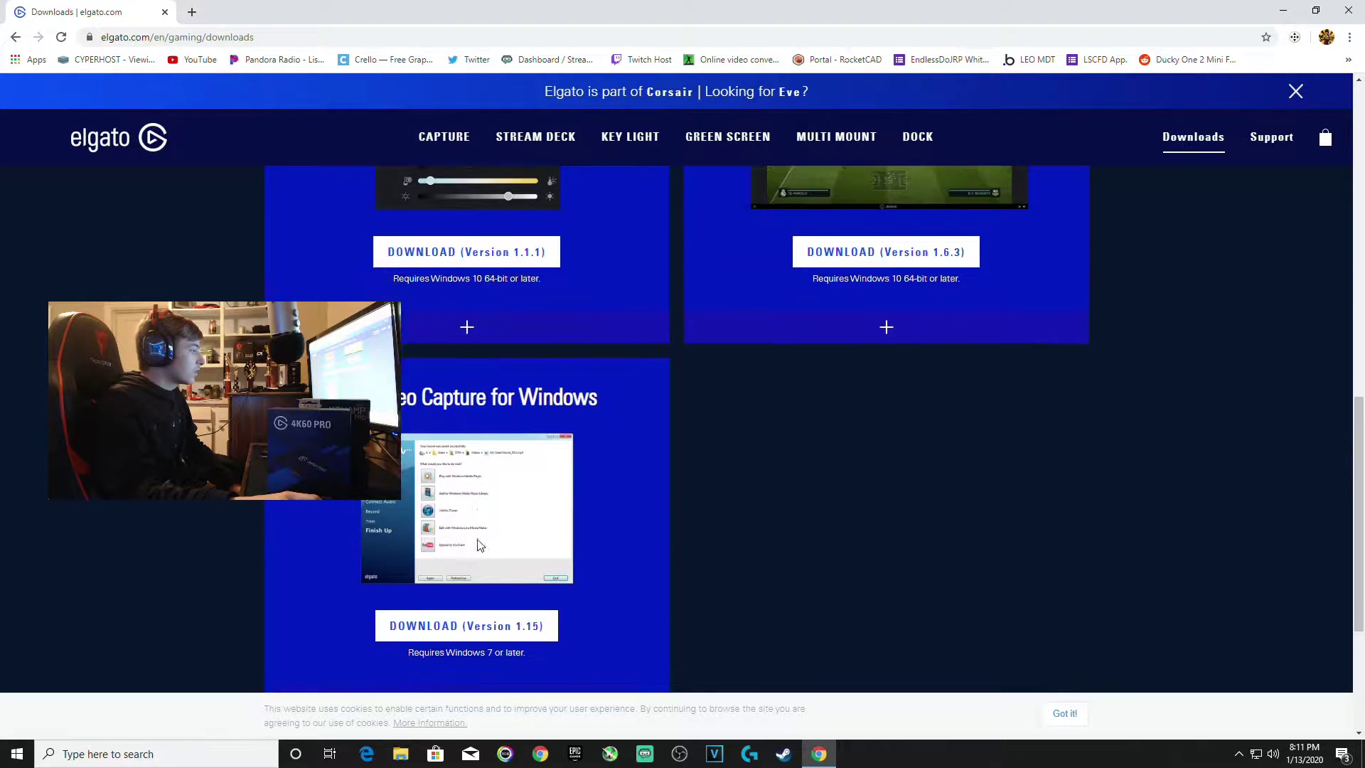
scroll(476, 546, up, 8)
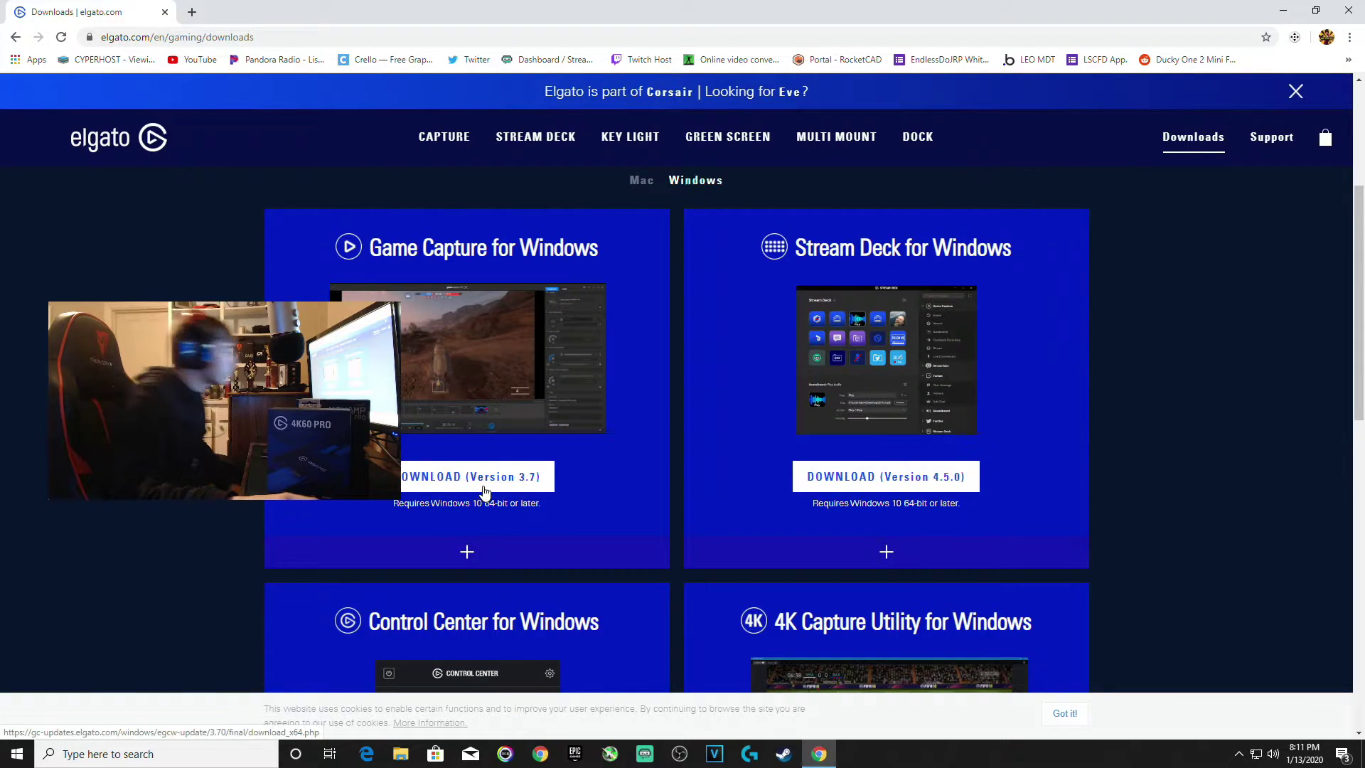
scroll(482, 490, down, 5)
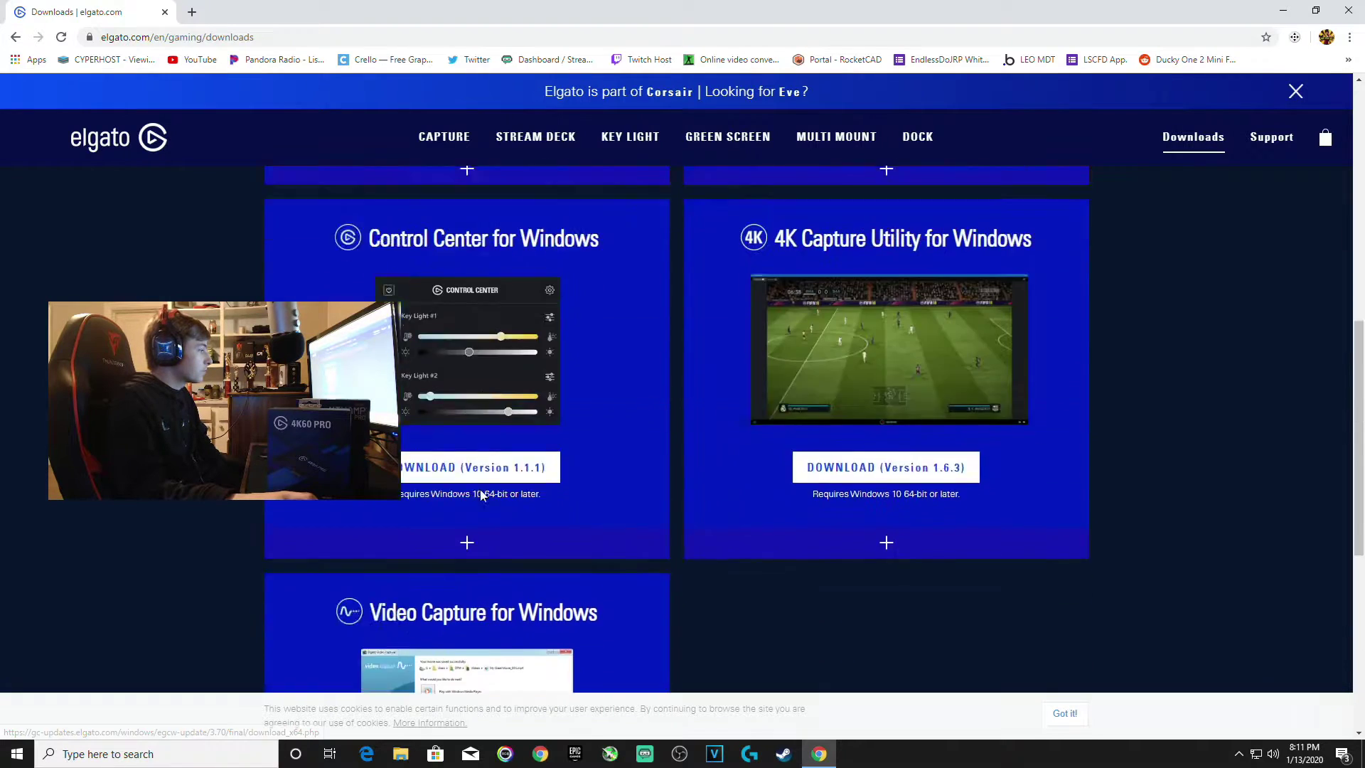
scroll(497, 494, up, 4)
scroll(573, 481, down, 2)
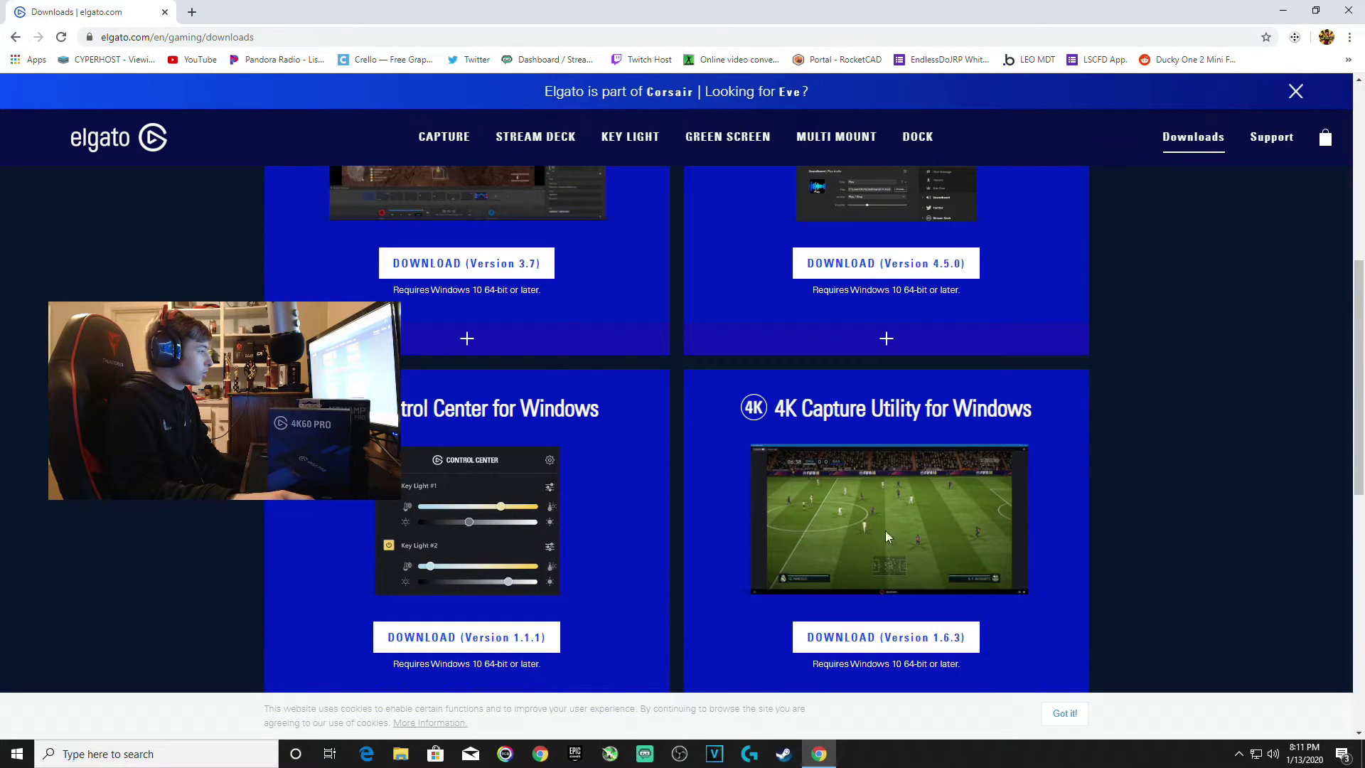
scroll(782, 509, up, 3)
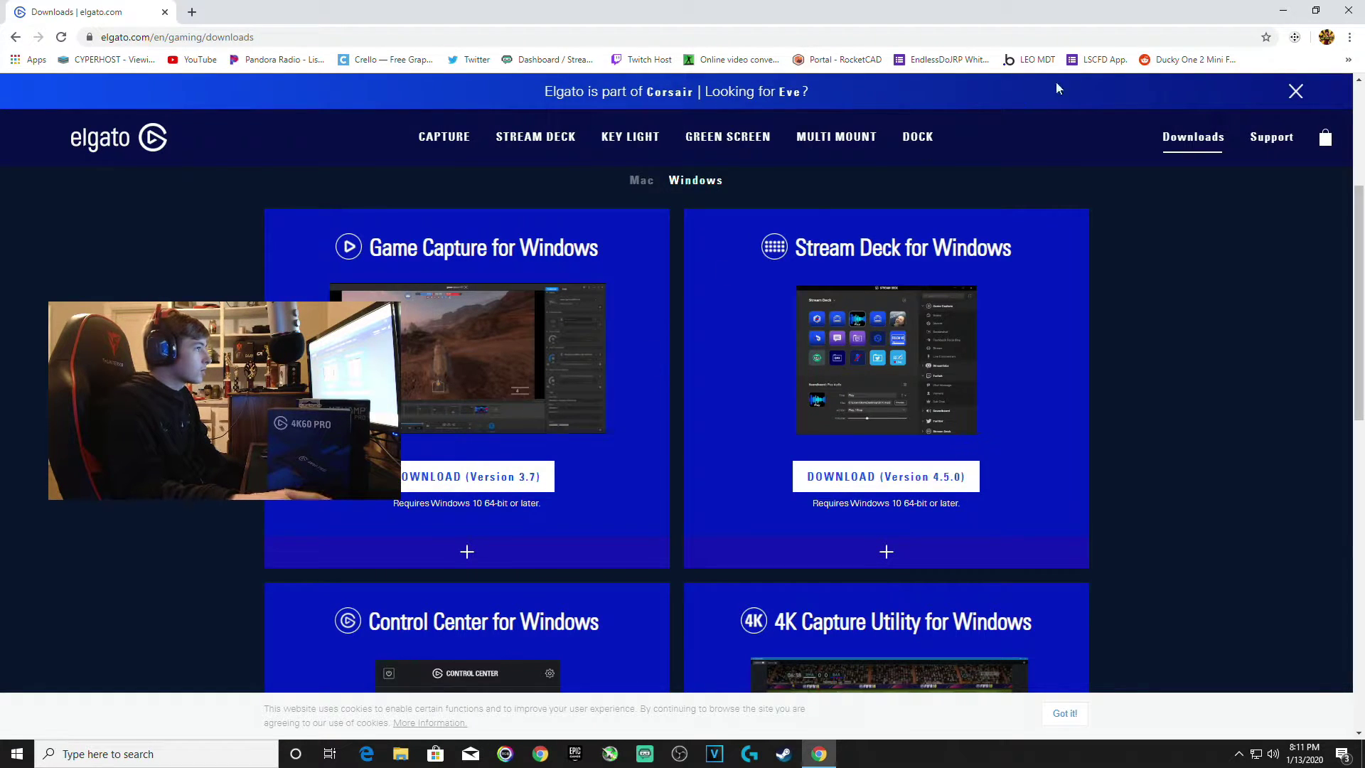
click(1283, 13)
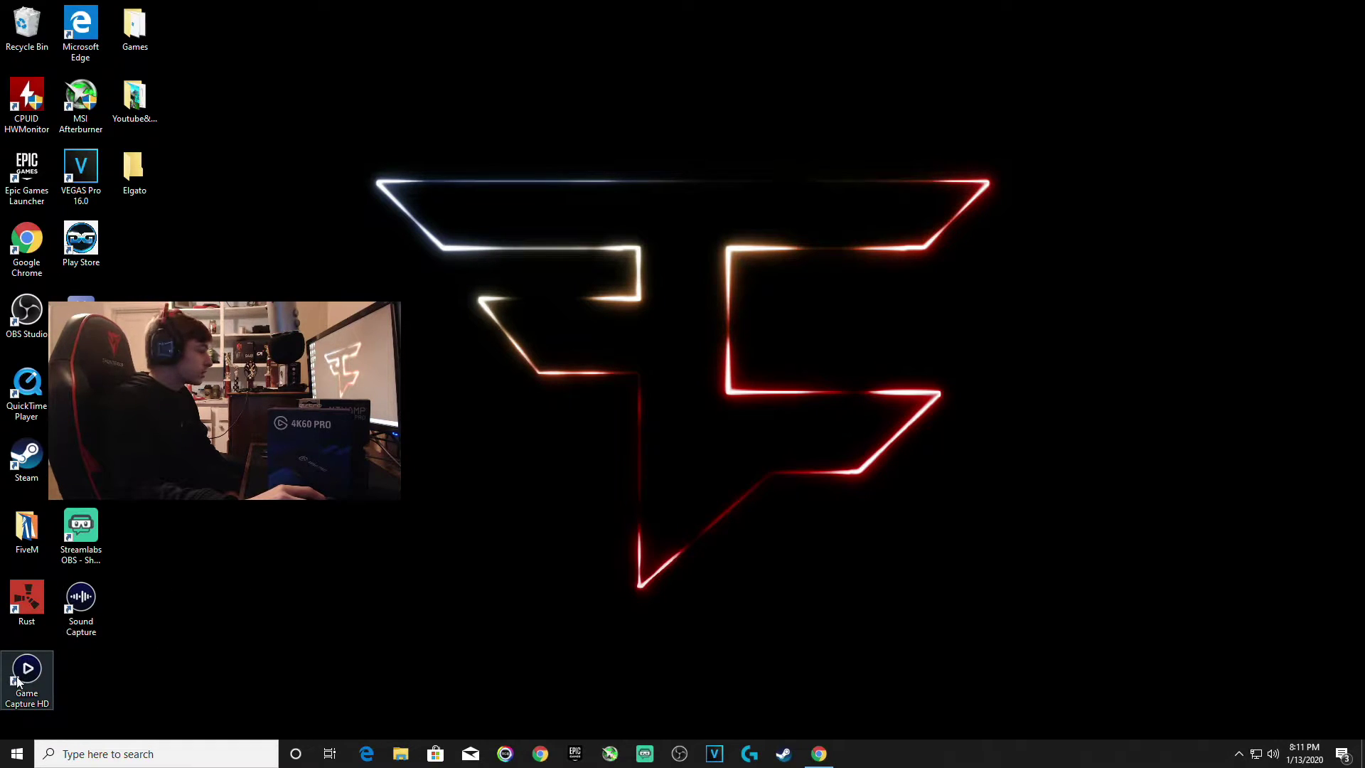
Launch Elgato Sound Capture, which opens in PC Gaming mode with gameplay output on KG241Q P.
double_click(88, 614)
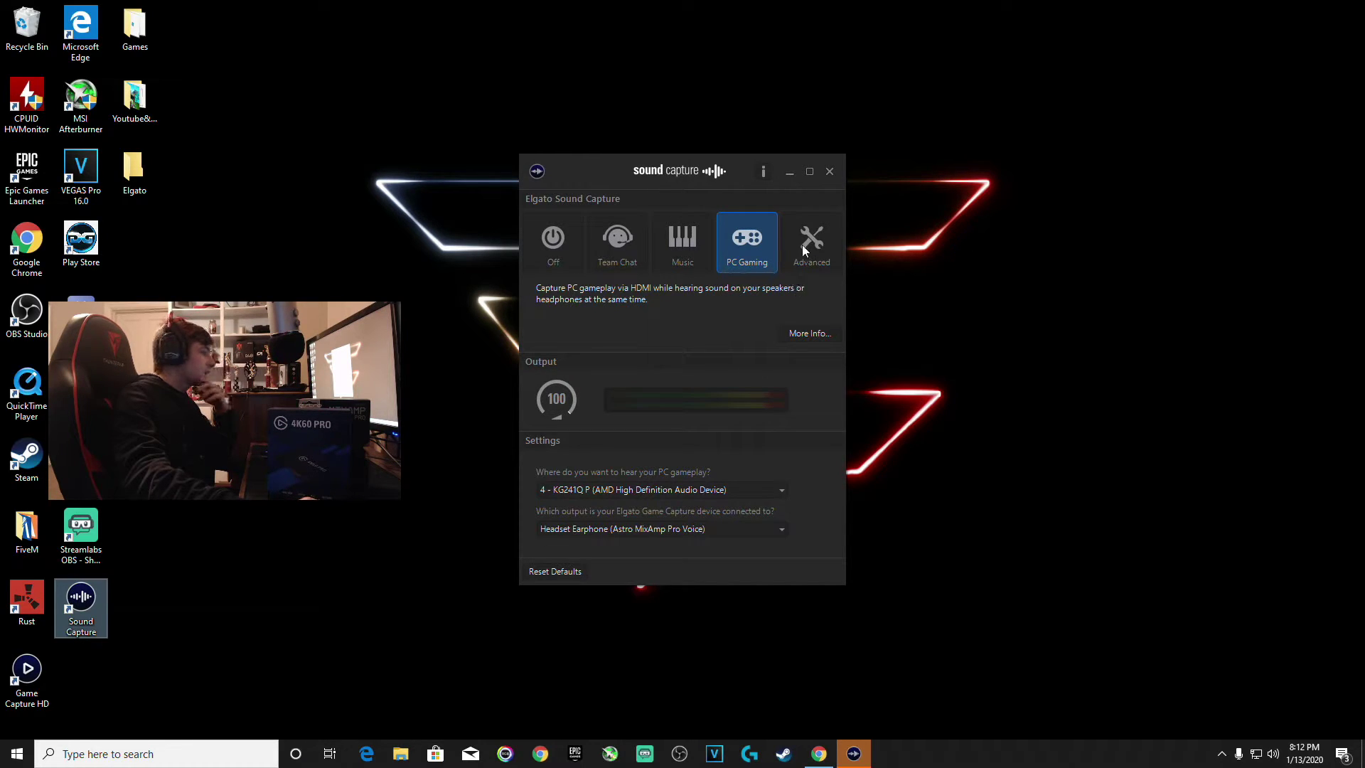
Close Sound Capture and switch Windows playback to Speakers (Elgato Sound Capture) at volume 100.
click(829, 173)
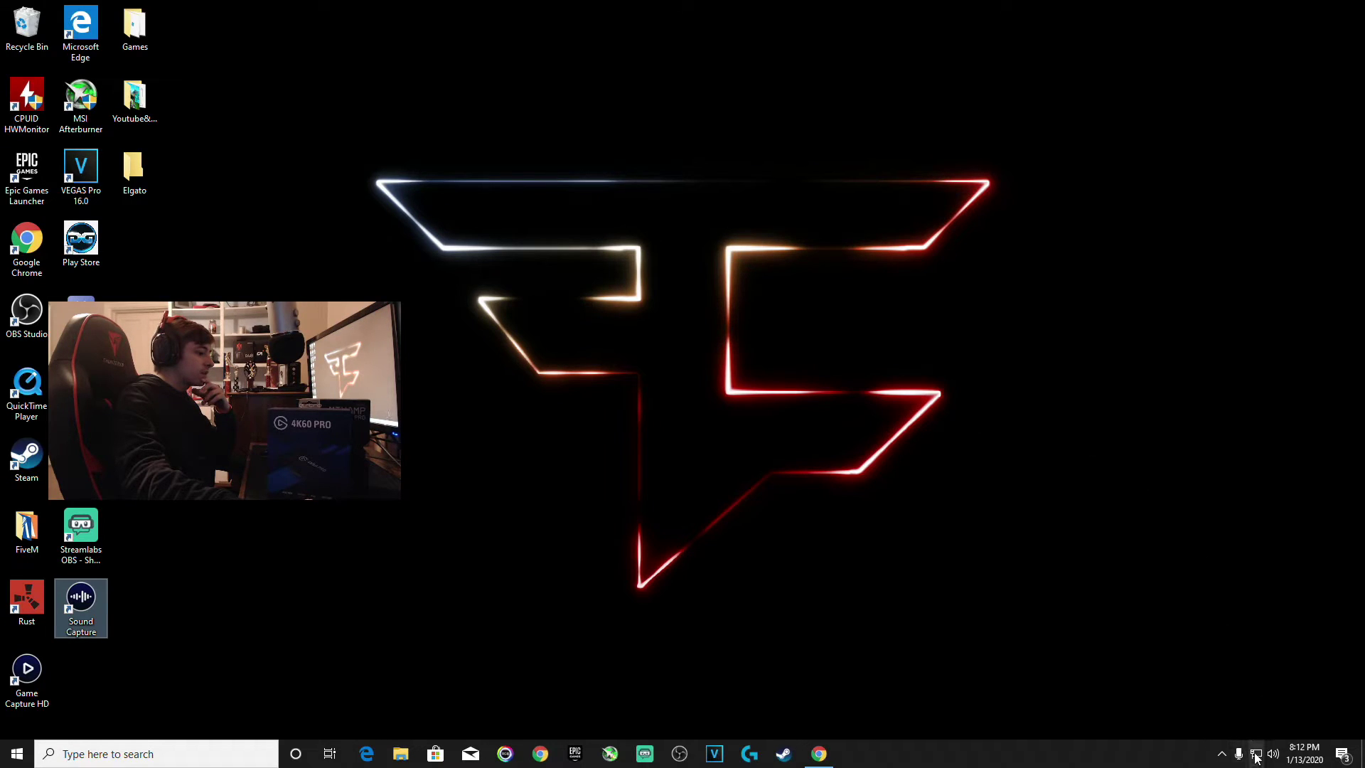
click(1272, 753)
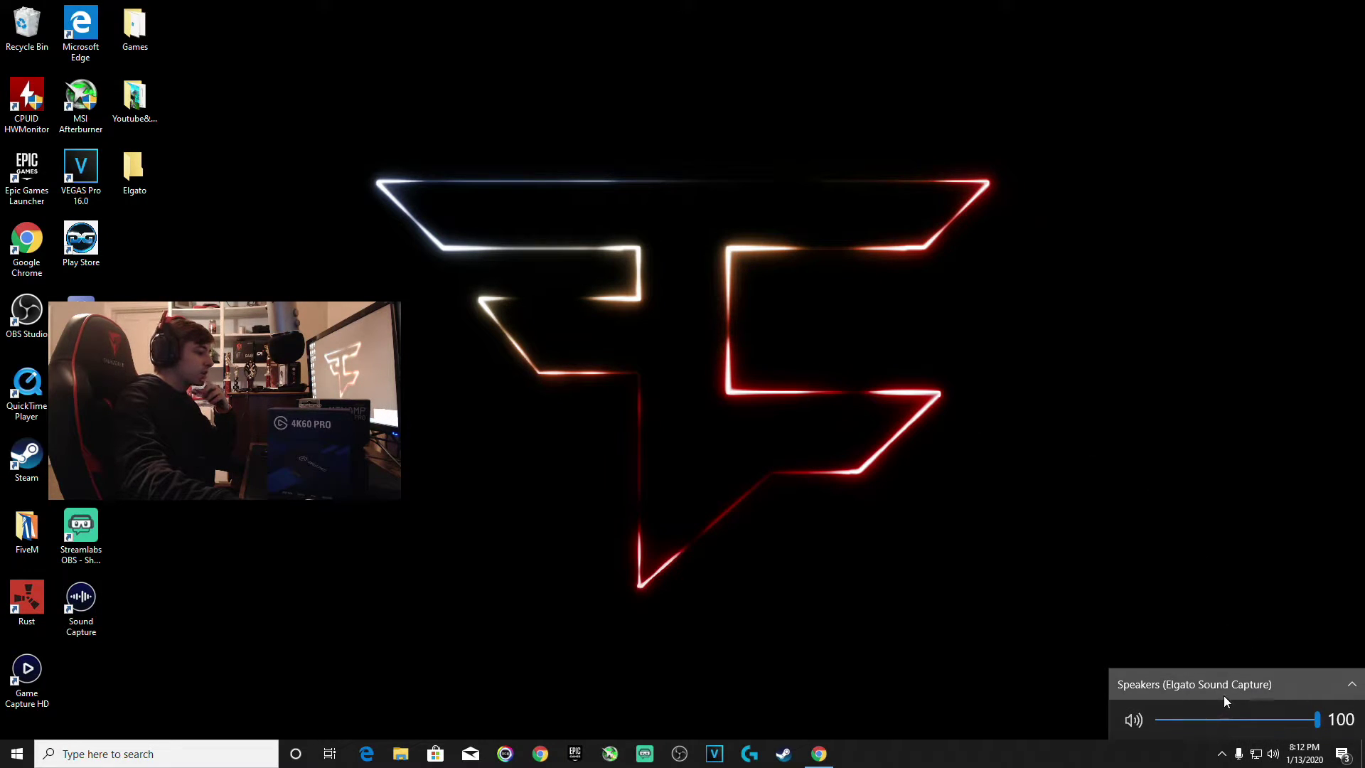
click(1243, 689)
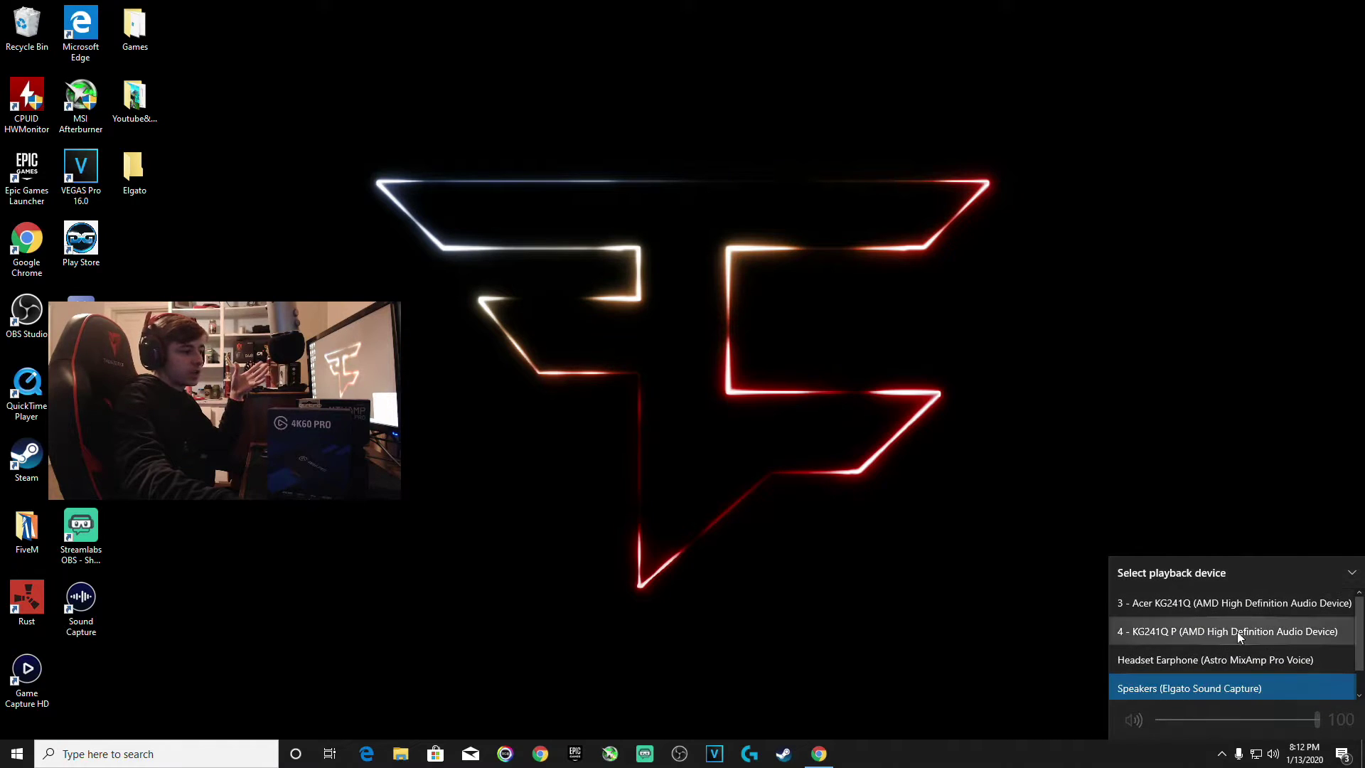
scroll(1254, 679, down, 1)
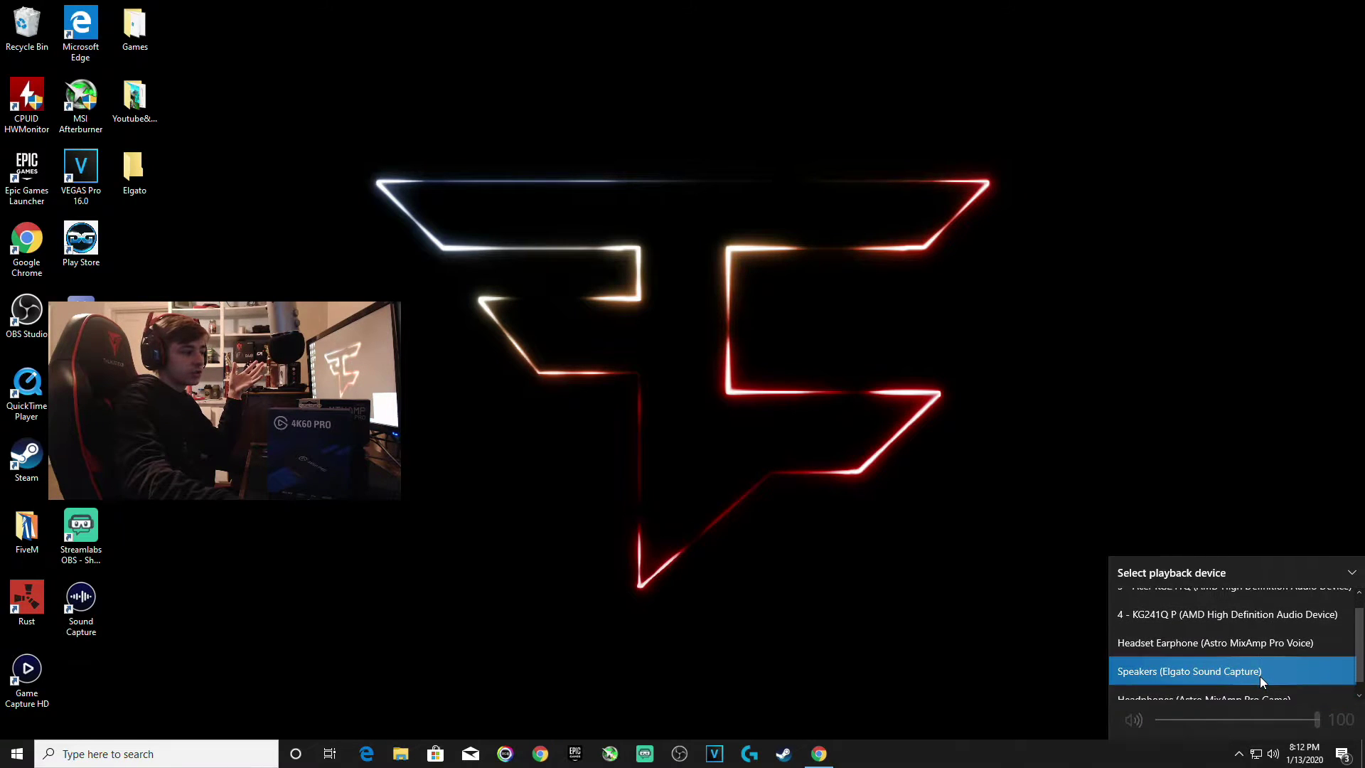
scroll(1261, 682, up, 1)
click(1263, 684)
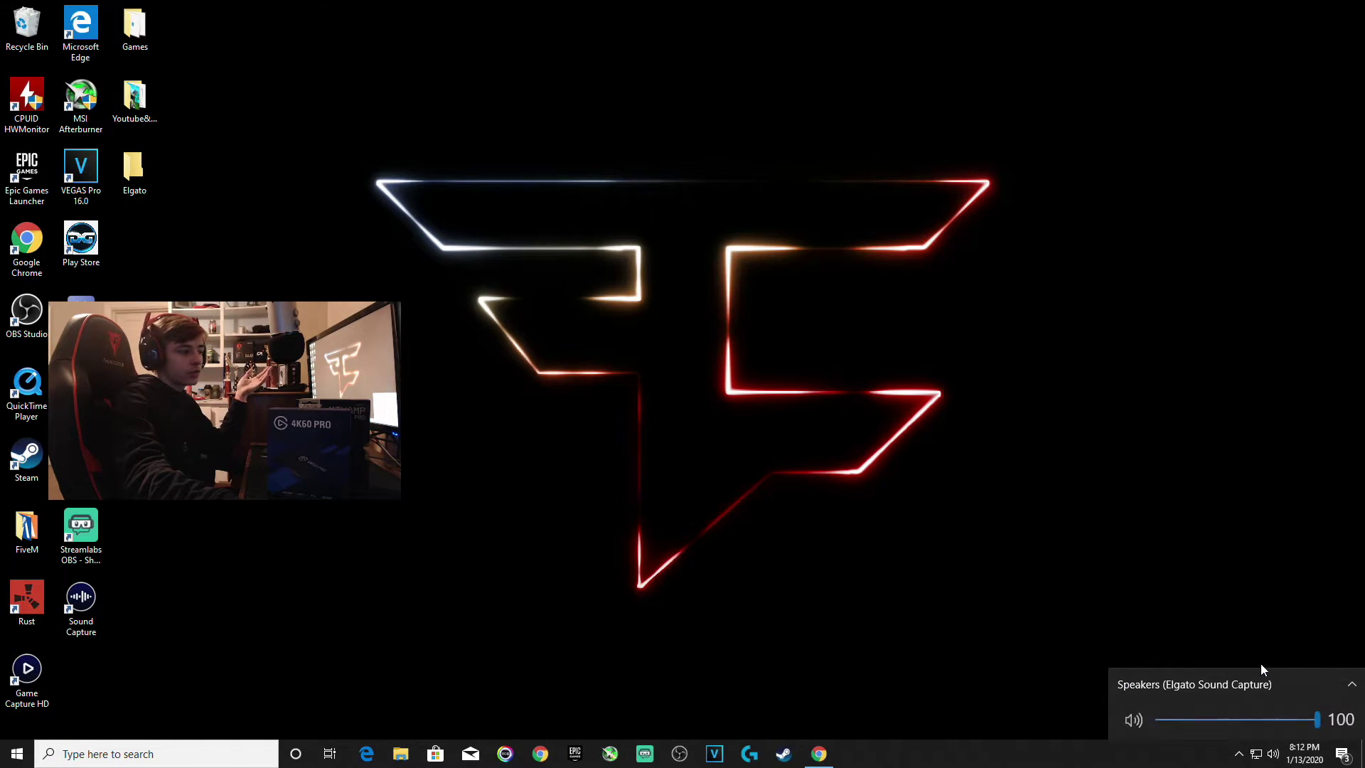
click(1216, 642)
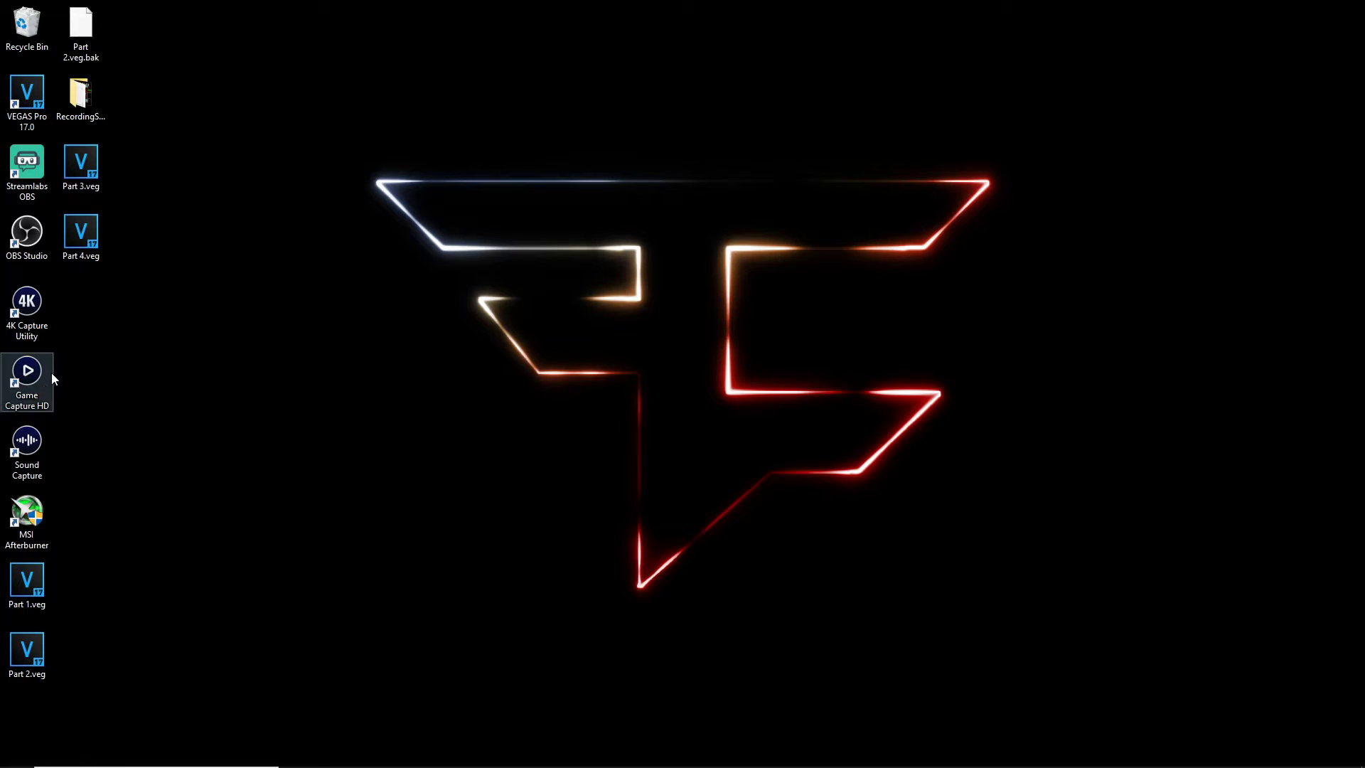
Reopen Sound Capture, verify PC Gaming mode with Astro A20 headphone output, then close it.
double_click(32, 465)
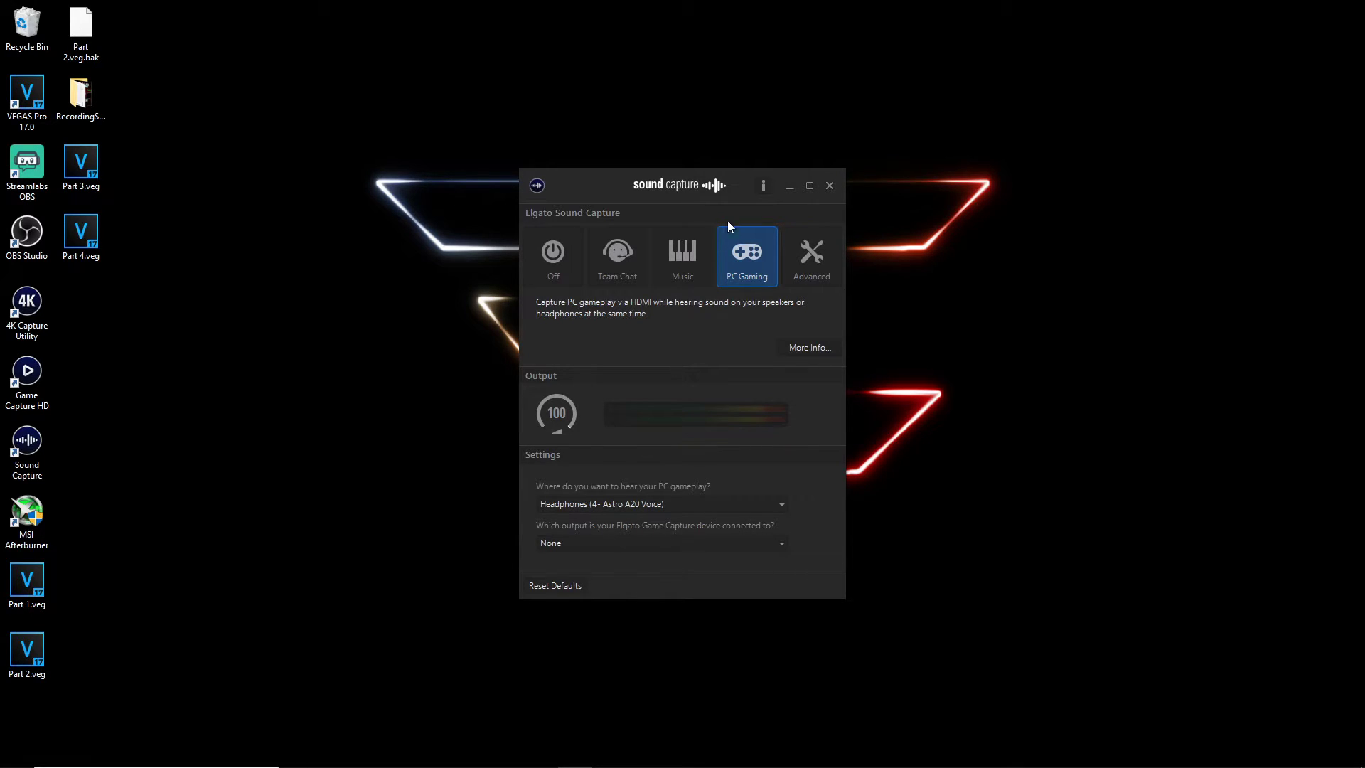
click(830, 186)
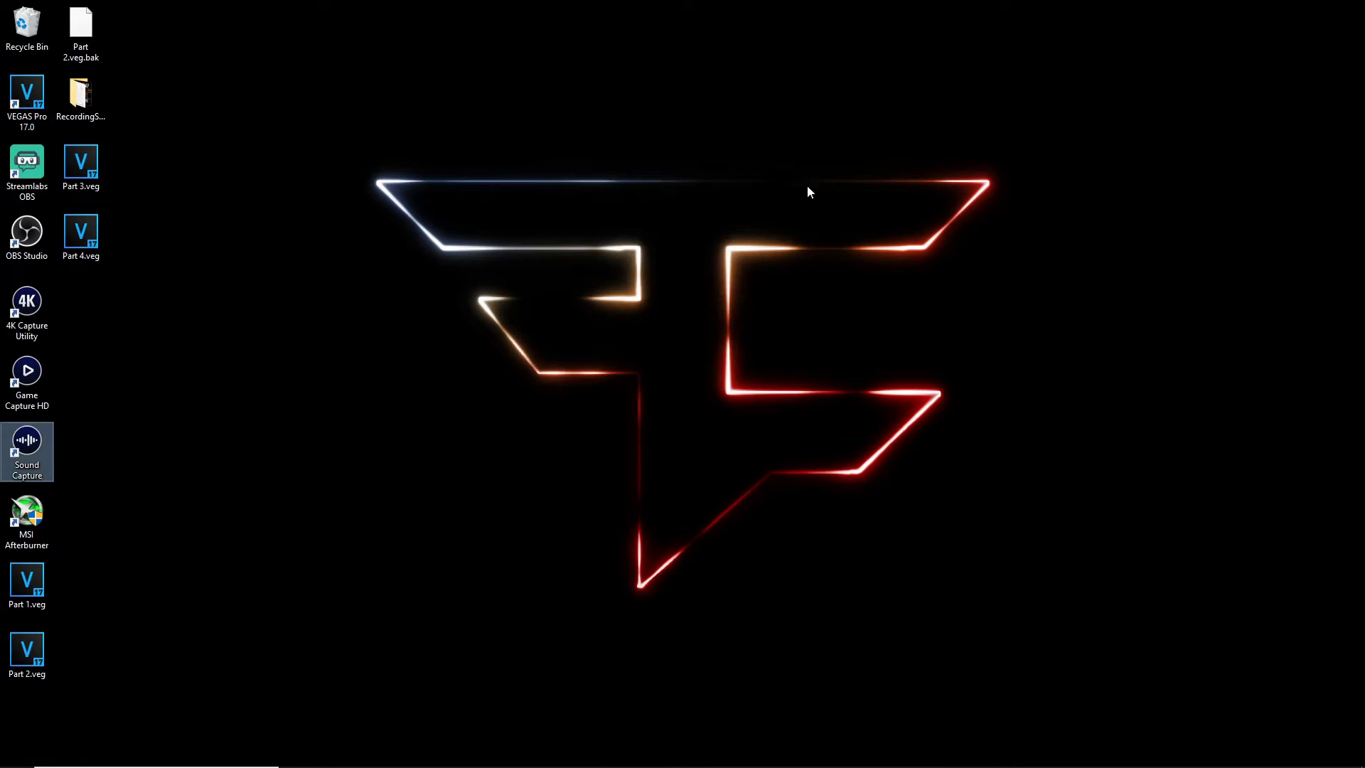
click(342, 276)
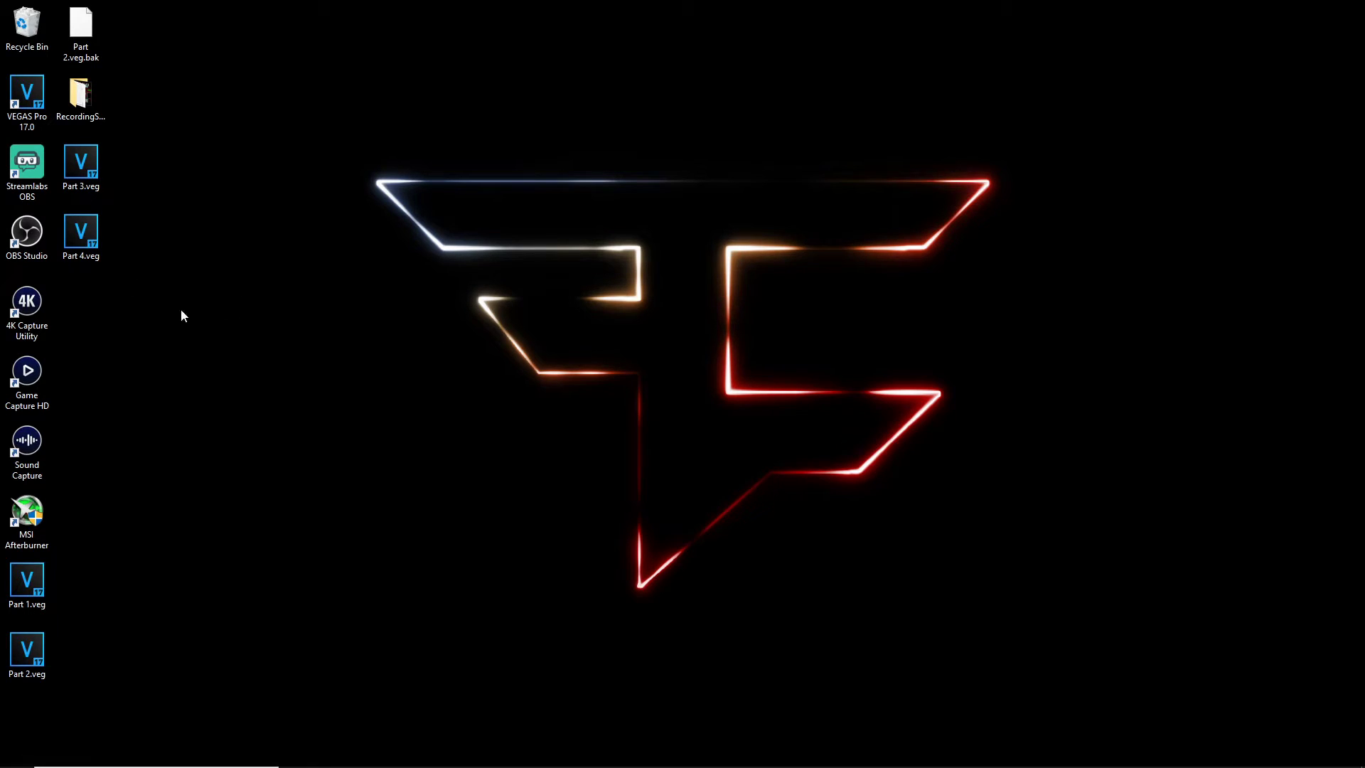
click(40, 318)
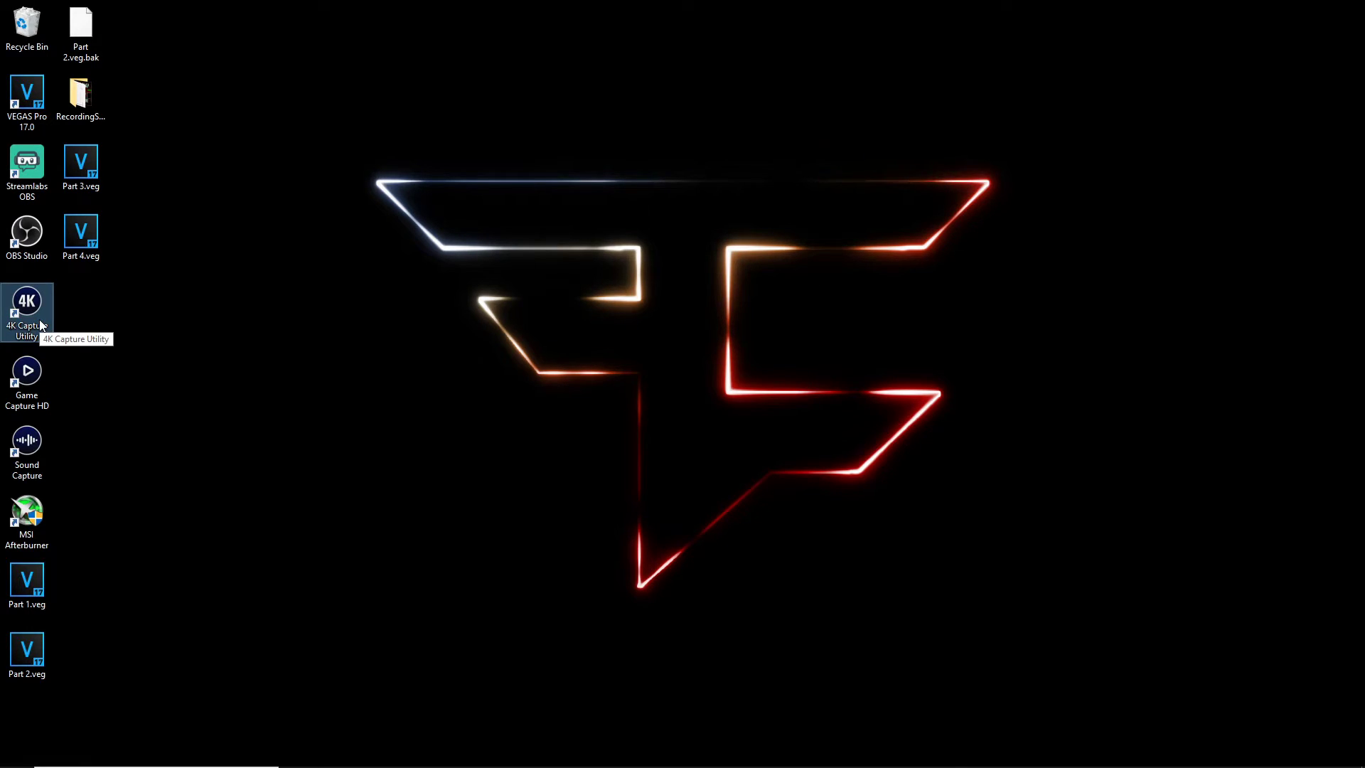
Launch 4K Capture Utility and open Preferences on the Device tab for the 4K60 Pro MK.2.
double_click(40, 325)
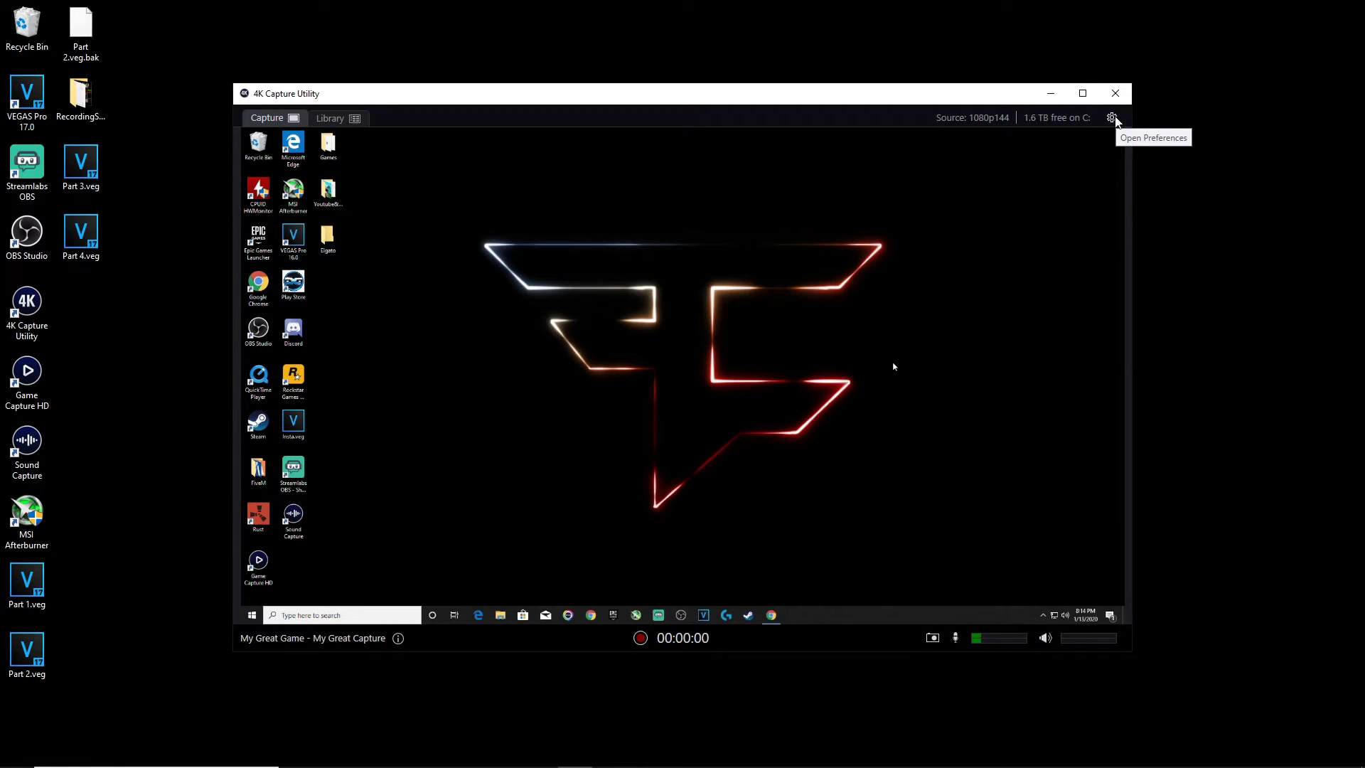
click(1113, 118)
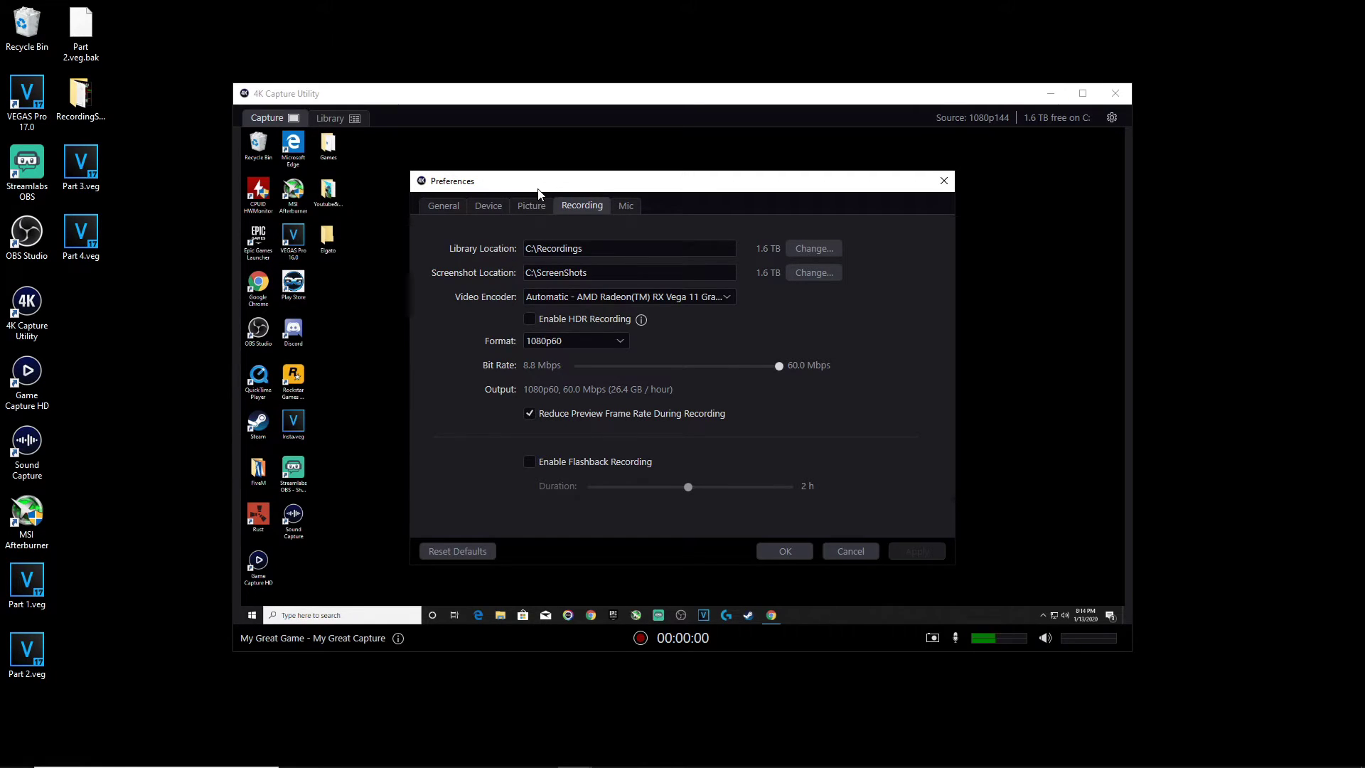
click(489, 208)
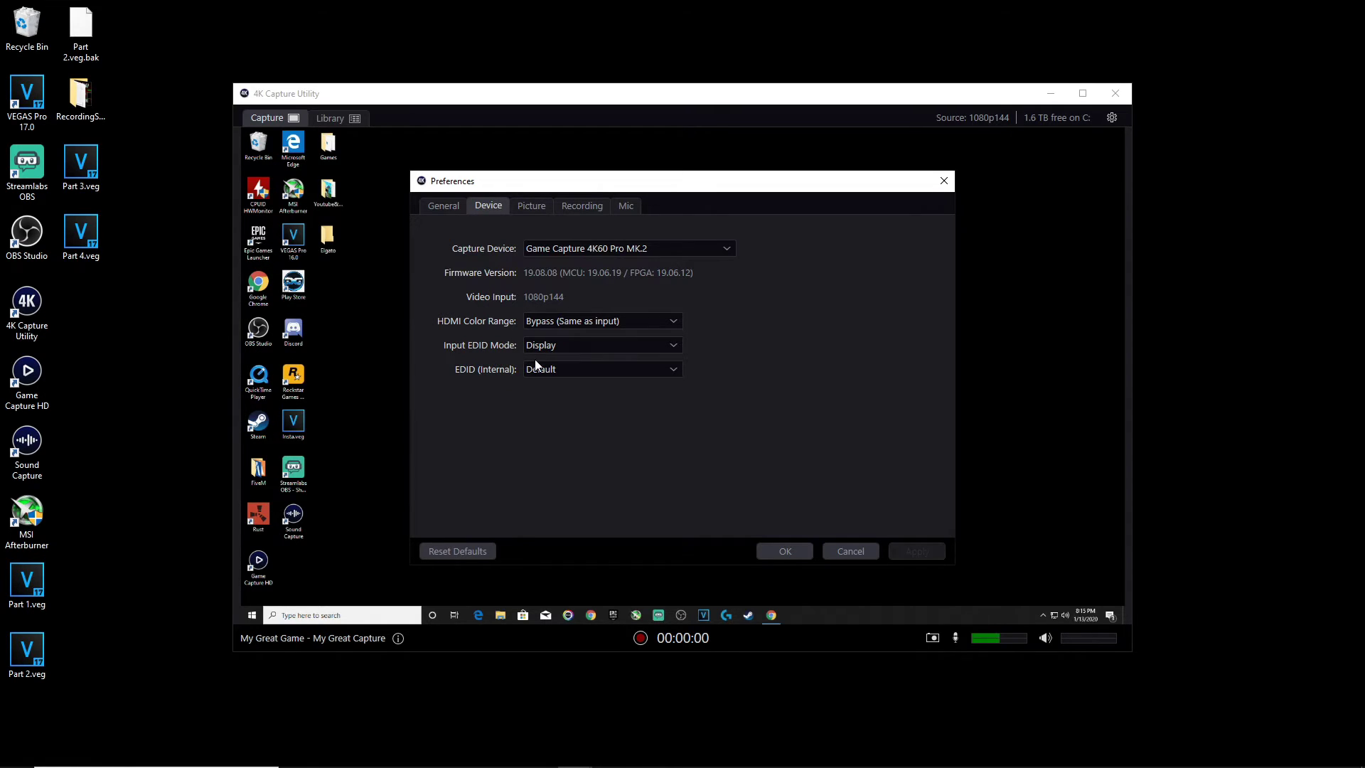
Leave Input EDID Mode on Display, look over the General and Recording tabs, and close Preferences.
click(558, 347)
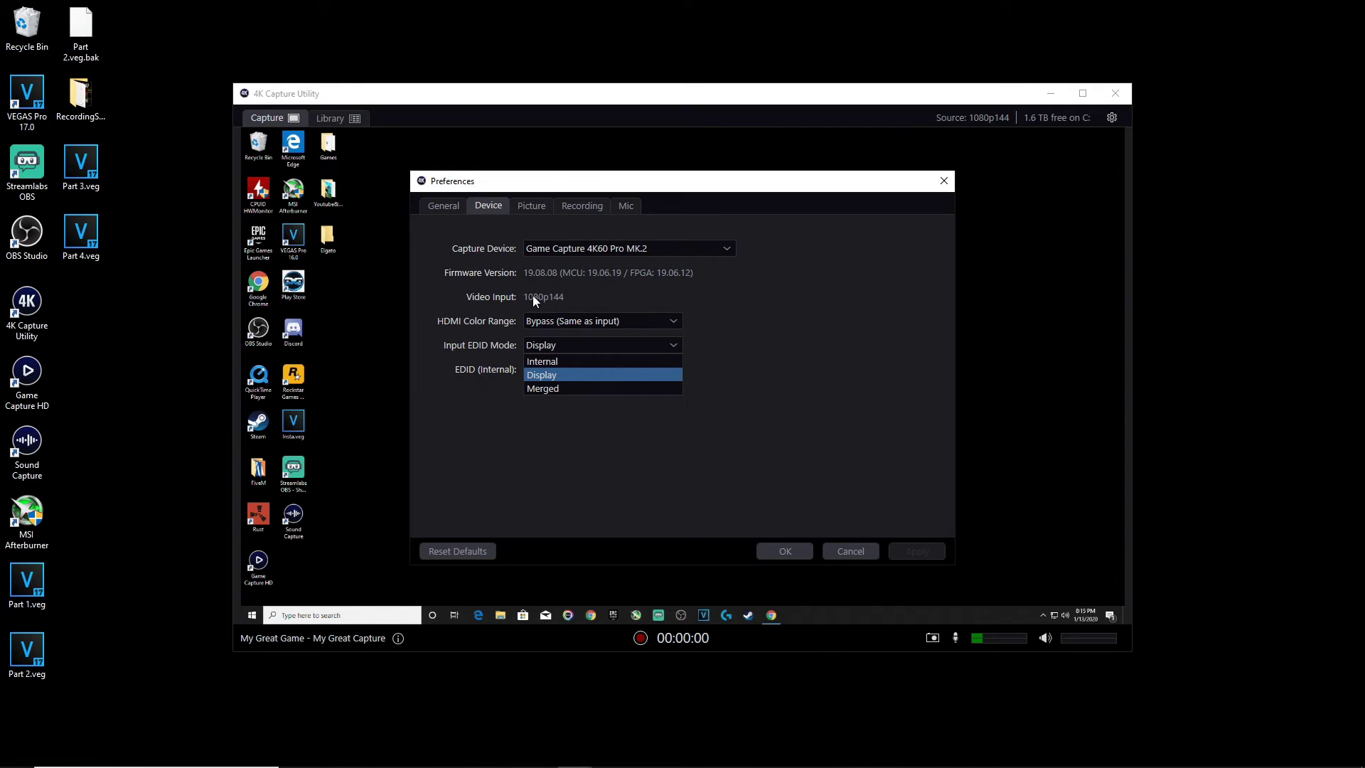
click(576, 374)
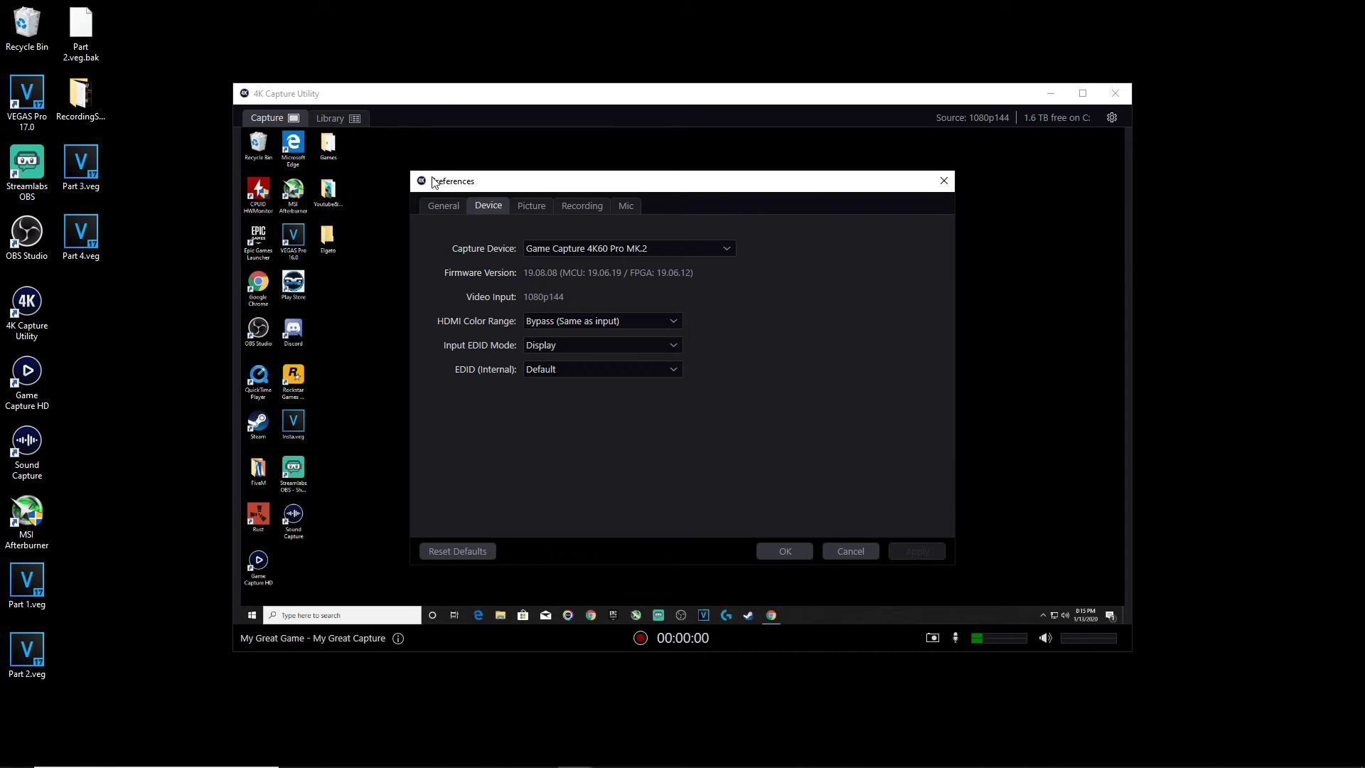
click(577, 206)
click(448, 205)
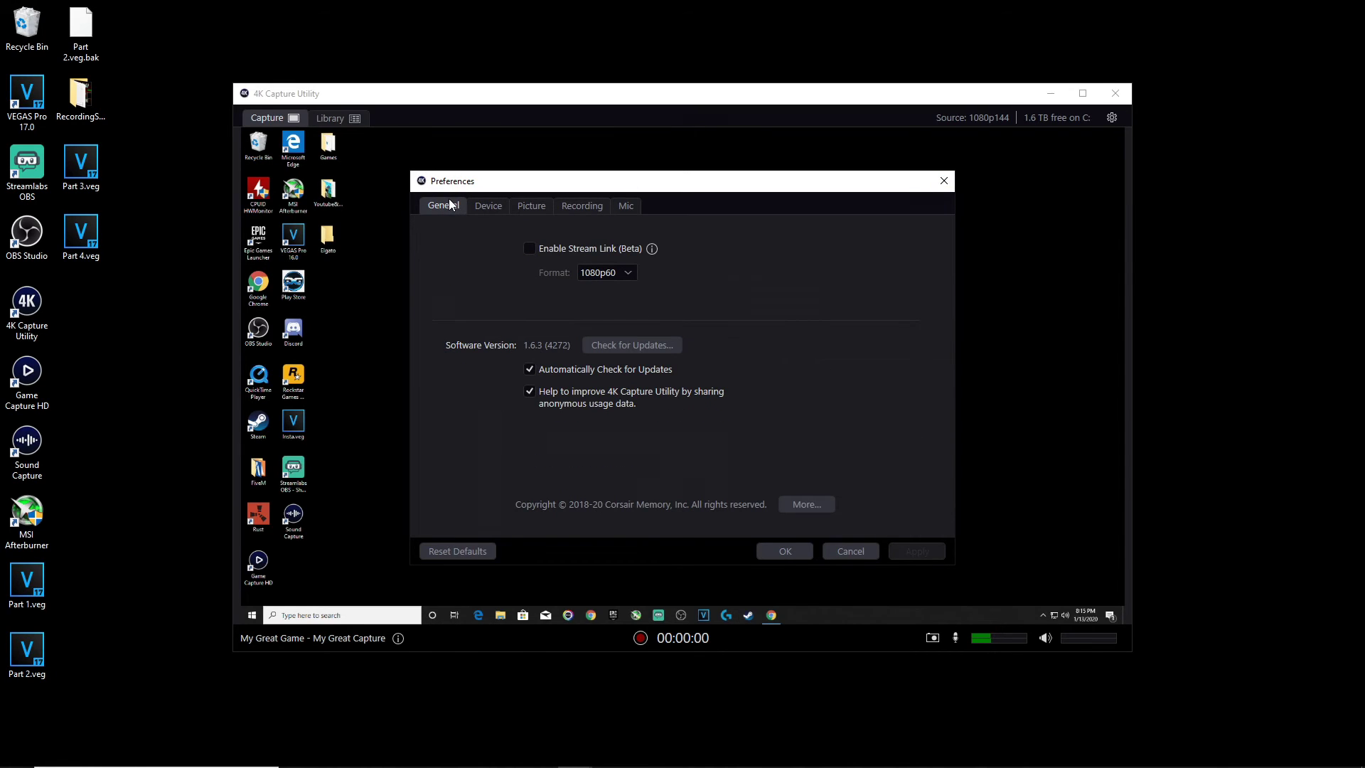
click(492, 205)
click(583, 206)
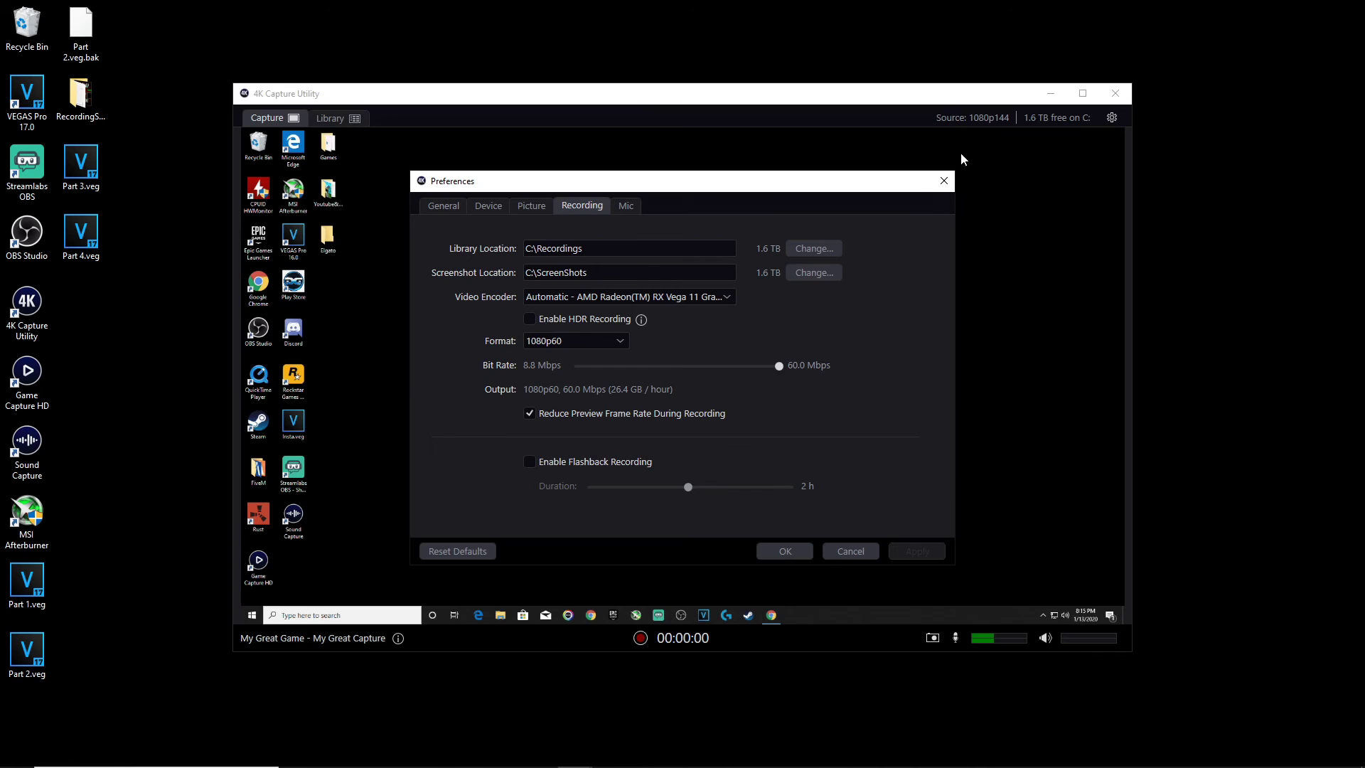
click(943, 180)
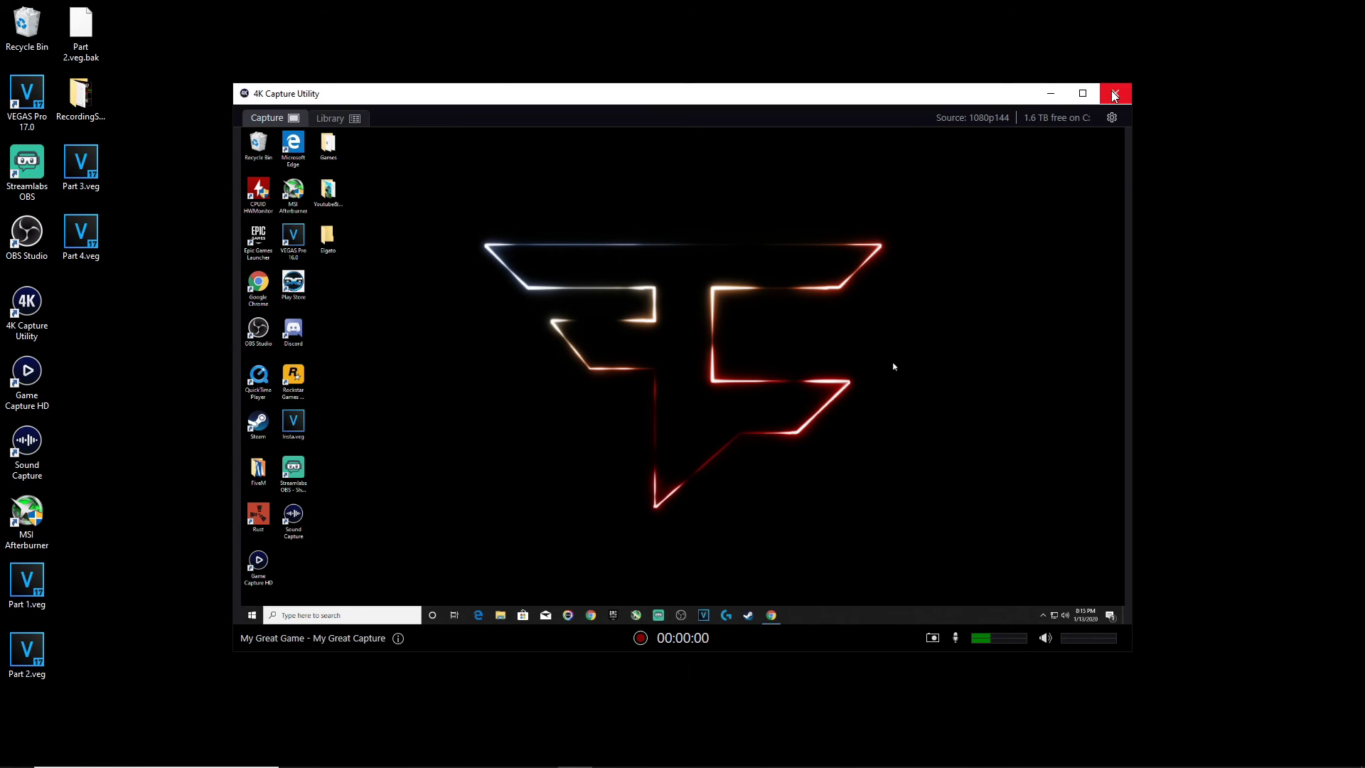
Close 4K Capture Utility and bring up the Windows taskbar.
click(1114, 96)
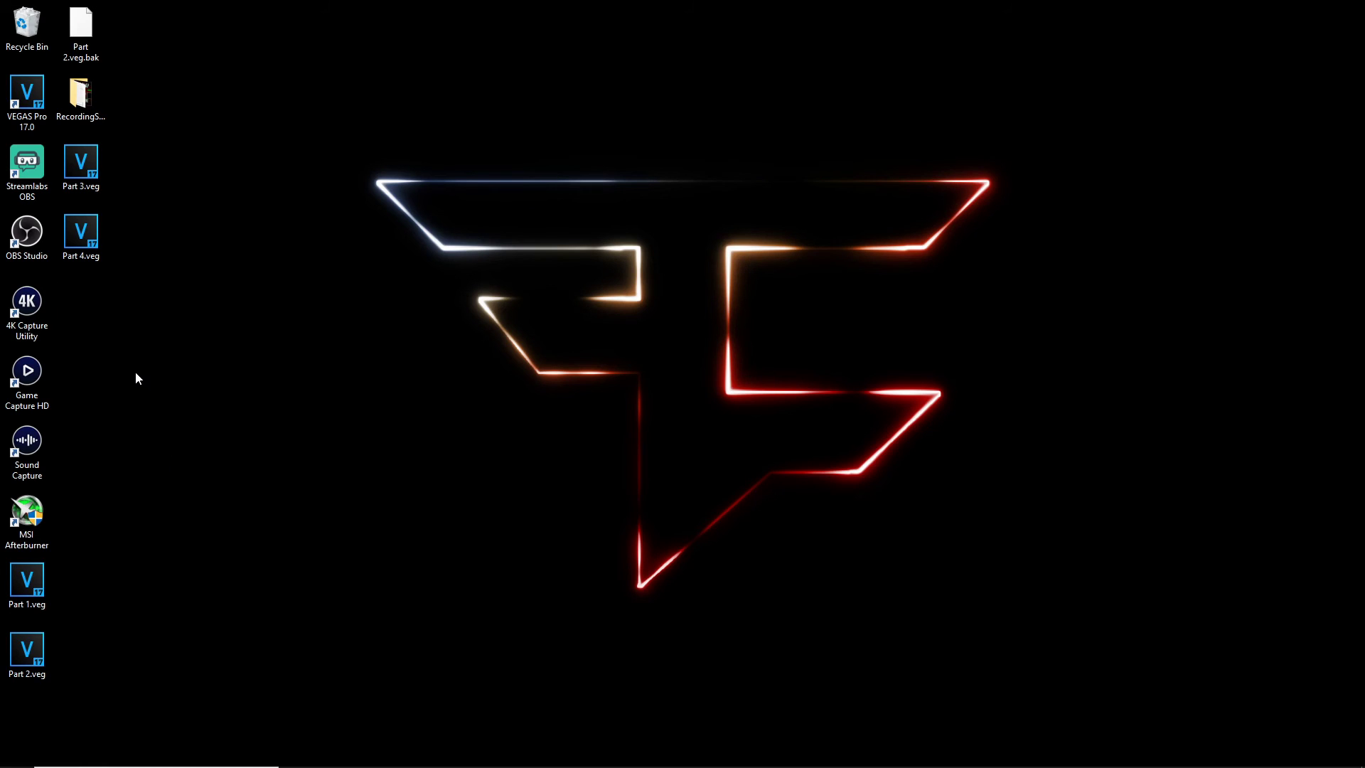
mouse_move(538, 758)
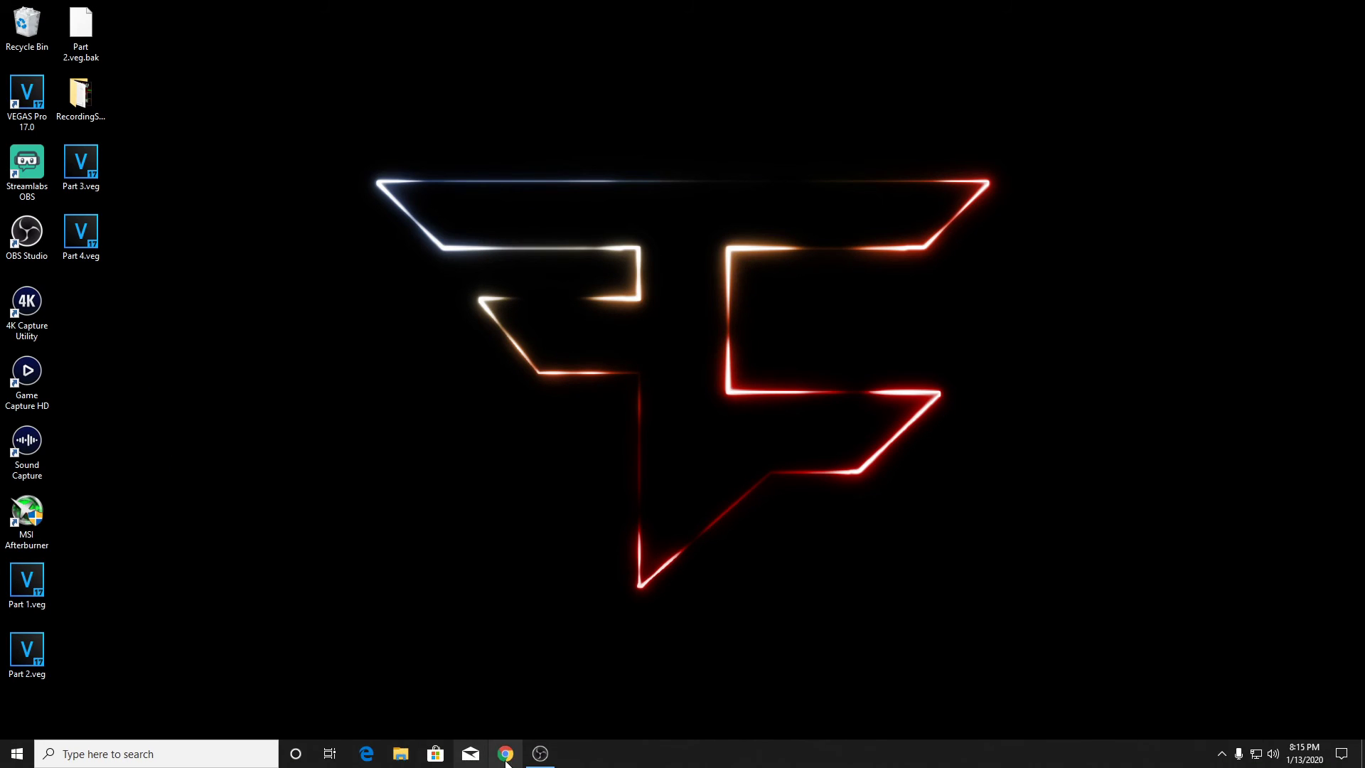